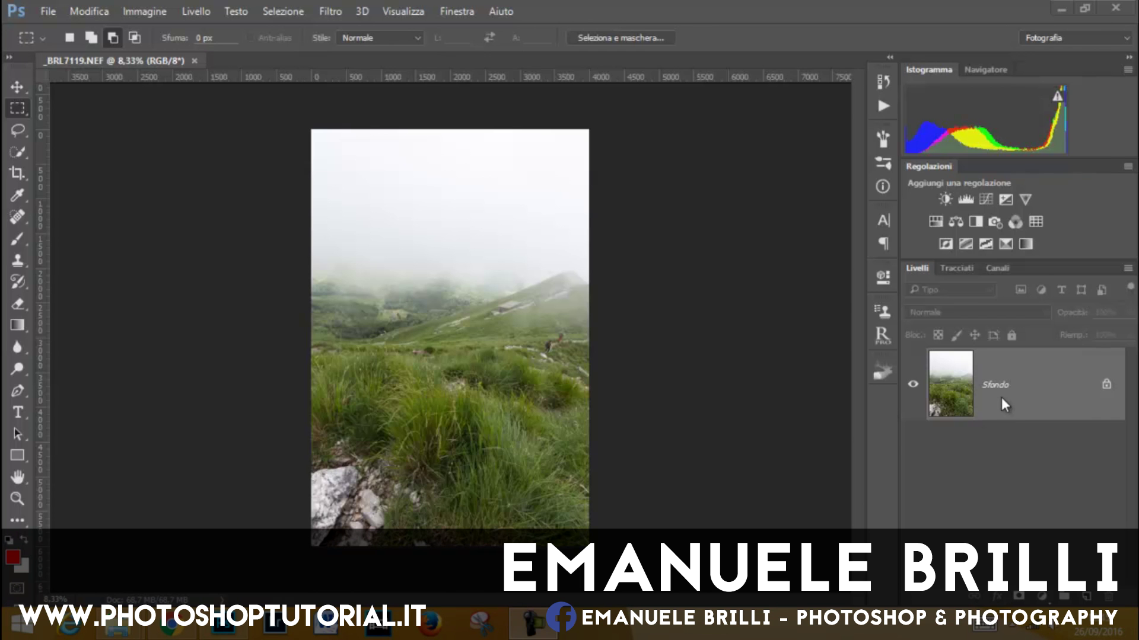
# Convert the Sfondo photo layer into a smart object, which becomes Livello 0.
pyautogui.rightClick(1002, 405)
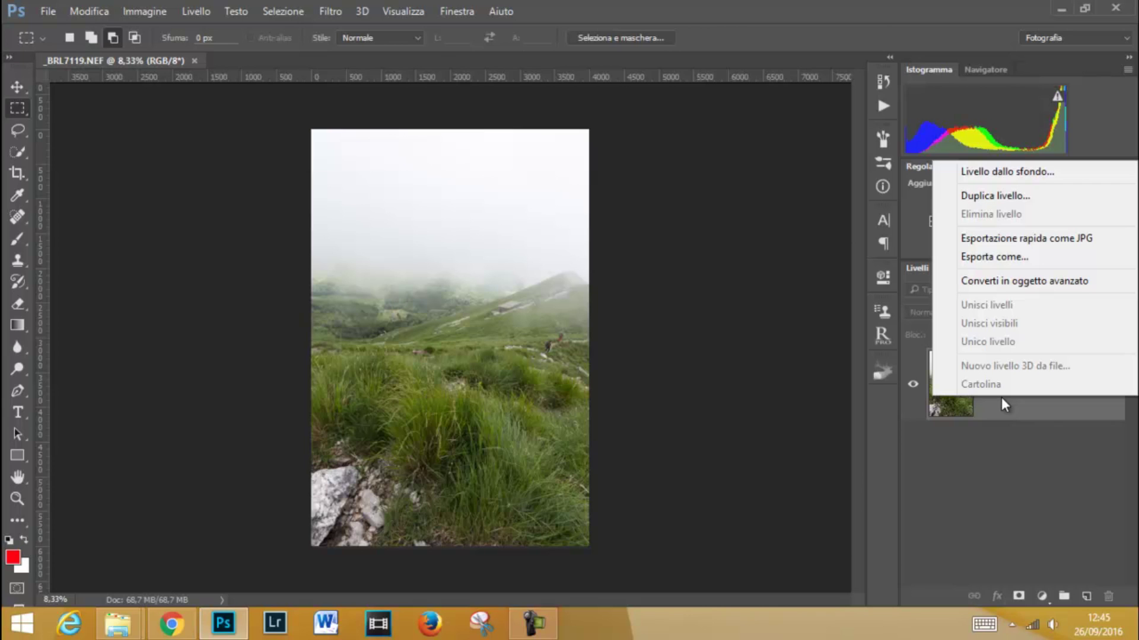
pyautogui.click(995, 471)
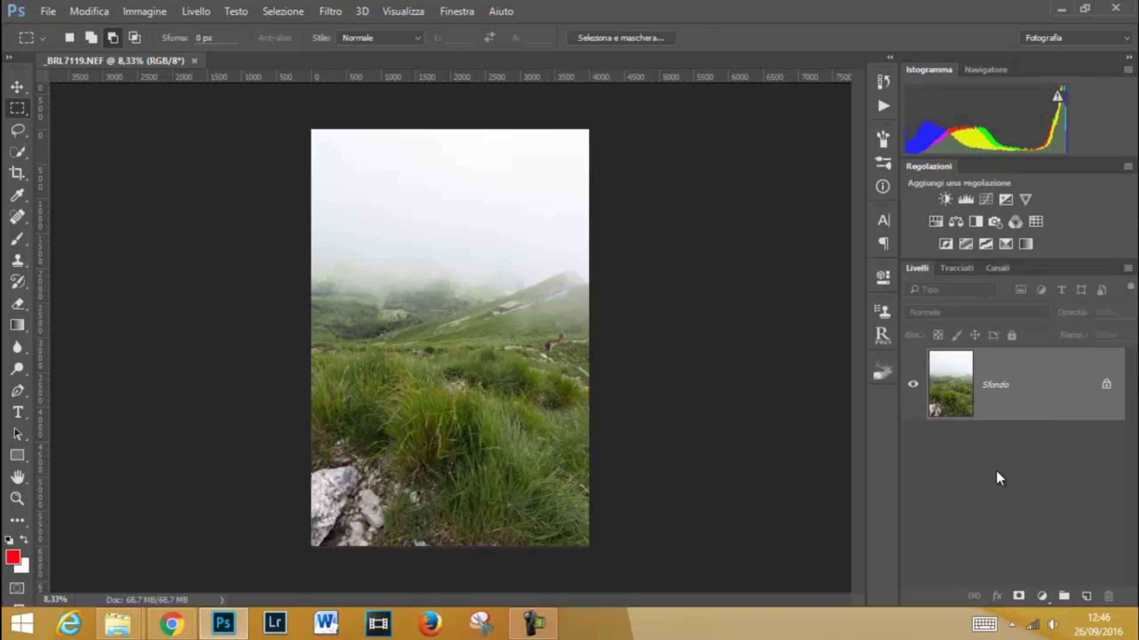
pyautogui.rightClick(1004, 404)
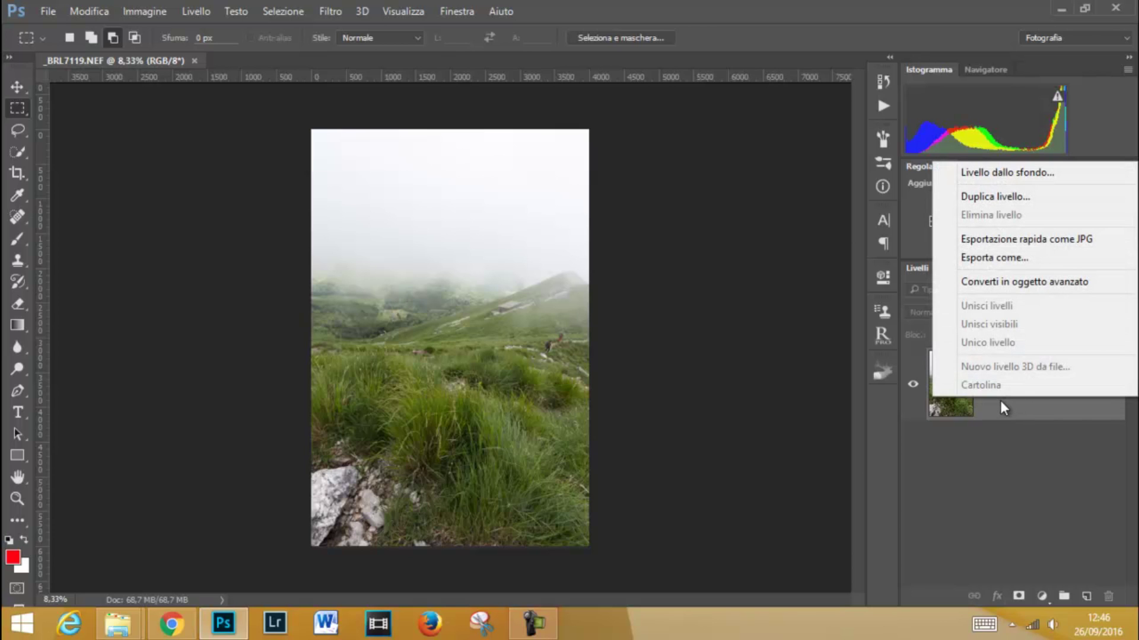
pyautogui.click(1029, 287)
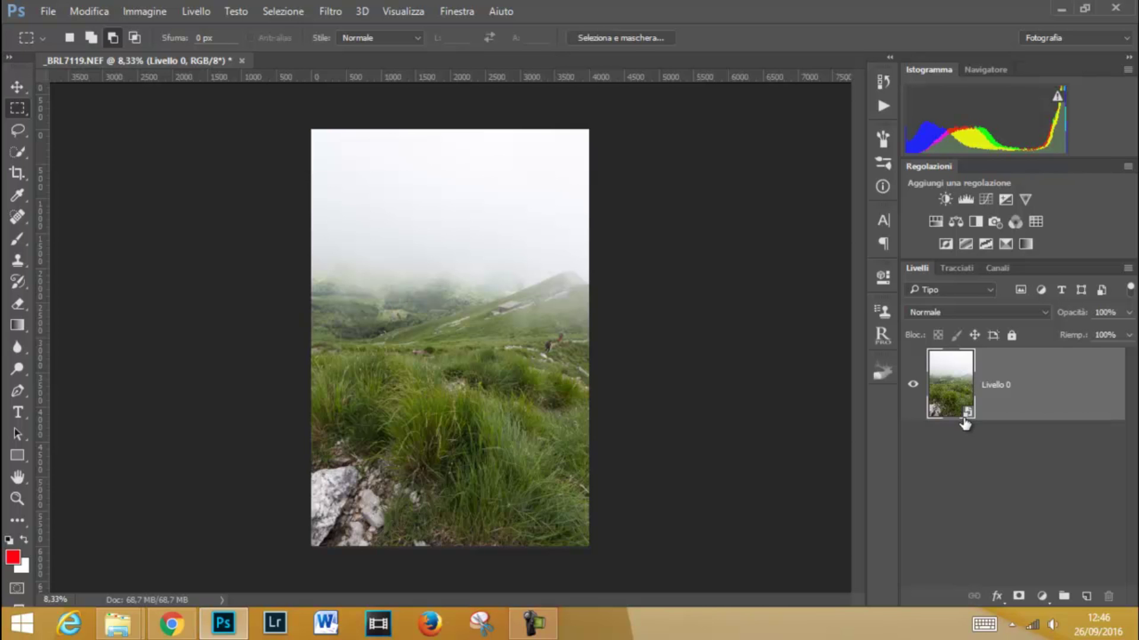
# Fit the photo to the window and apply a 20-pixel Controllo sfocatura blur as a smart filter.
pyautogui.hotkey('ctrl', '0')
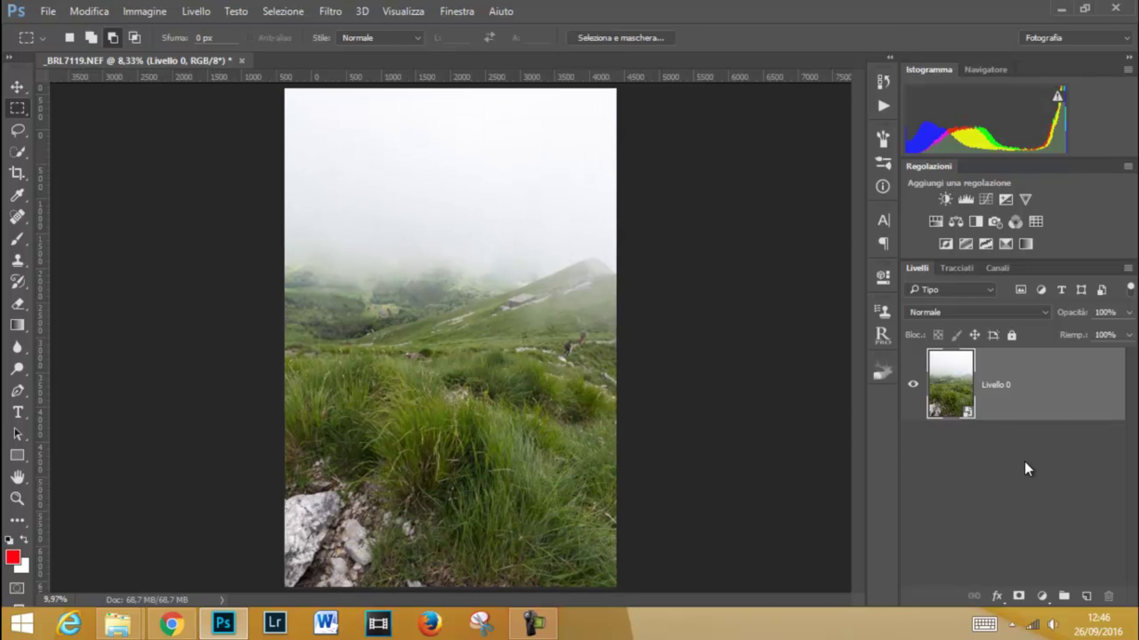
pyautogui.click(336, 15)
pyautogui.moveTo(350, 290)
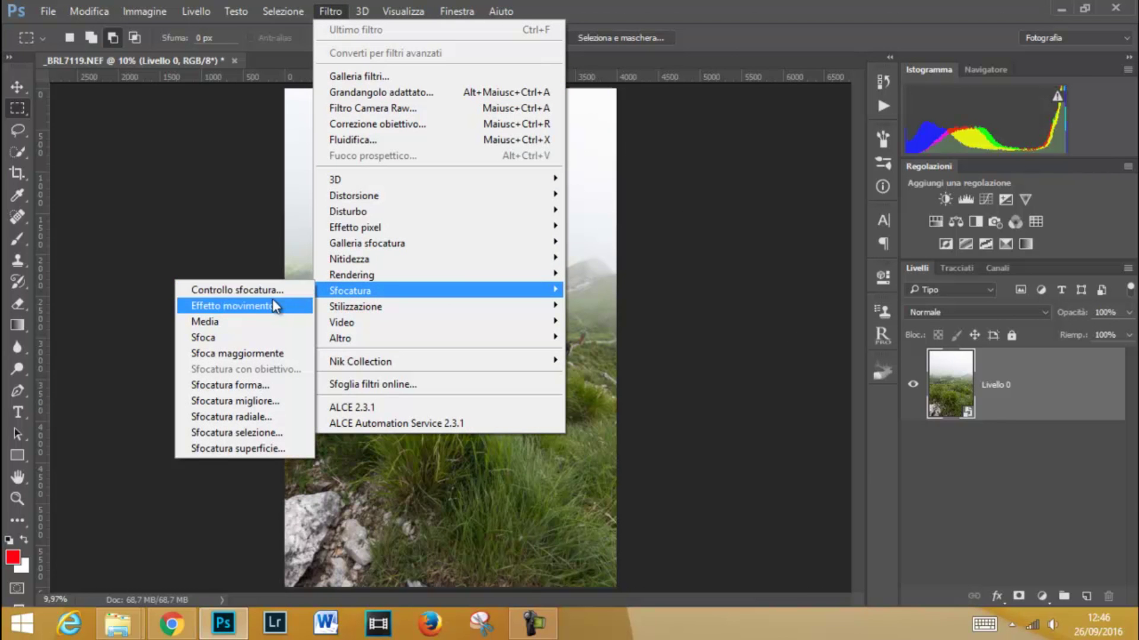
pyautogui.click(264, 292)
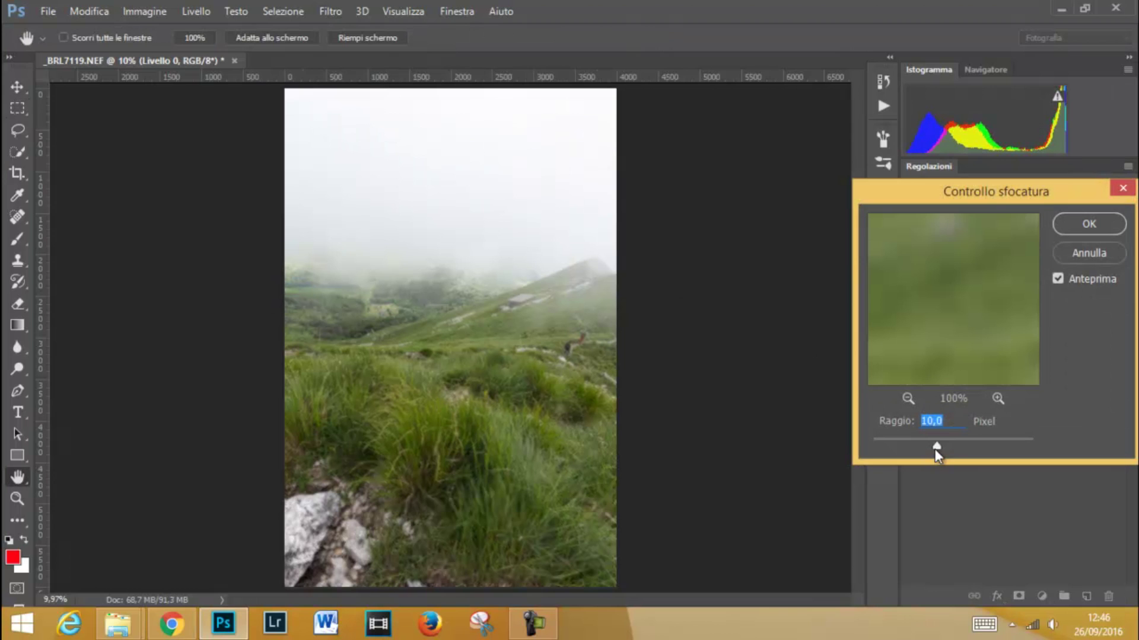
pyautogui.moveTo(936, 447); pyautogui.dragTo(943, 448)
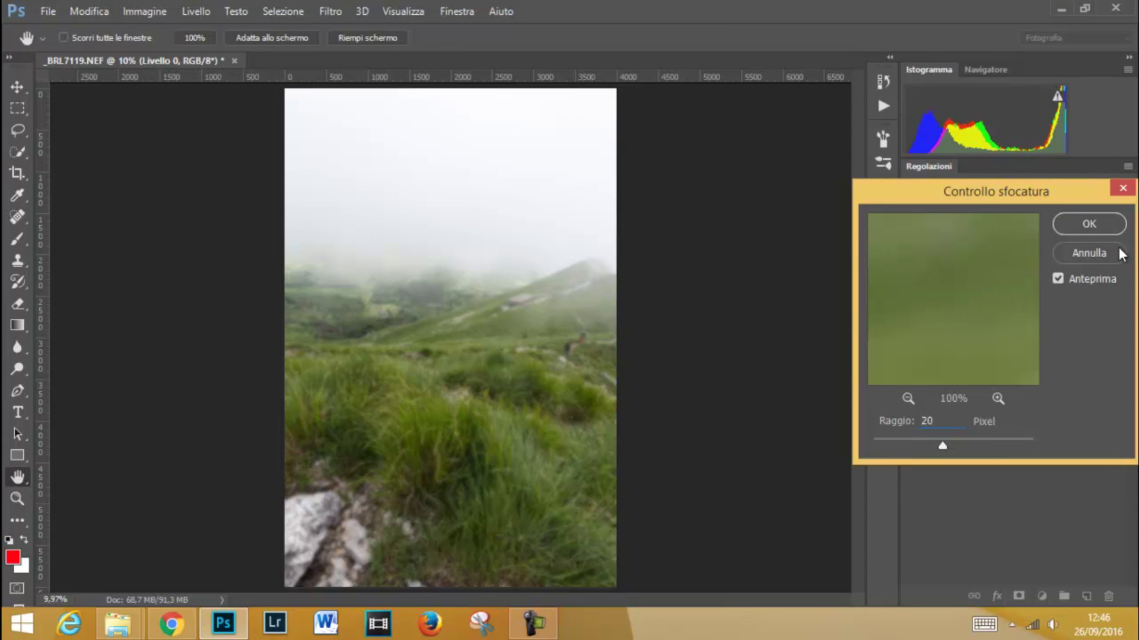
pyautogui.click(1109, 224)
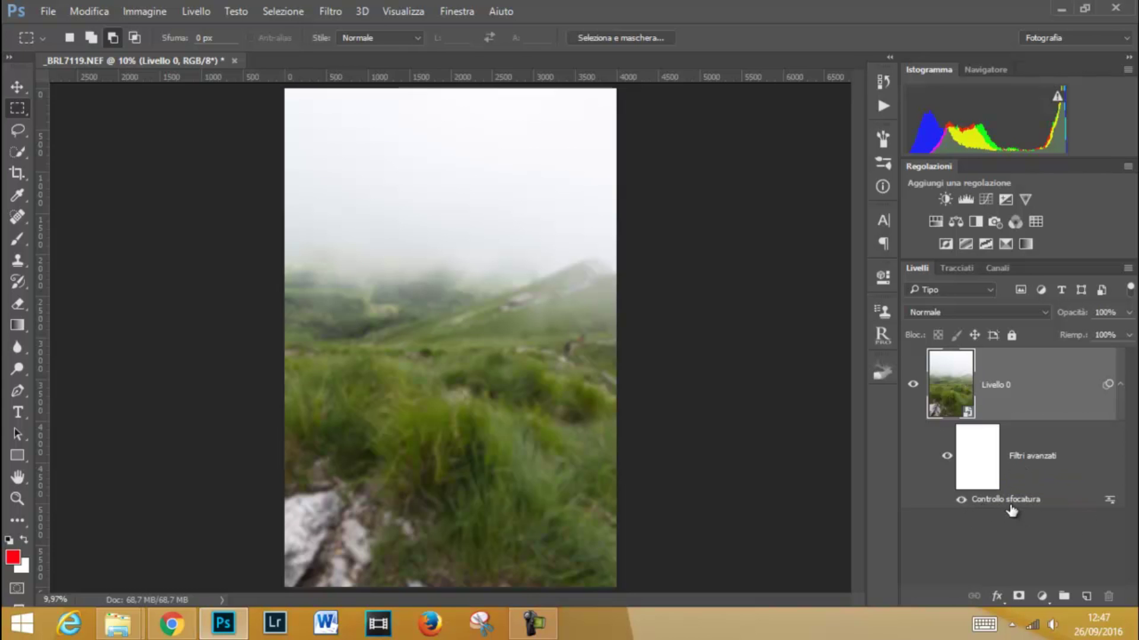
pyautogui.click(990, 479)
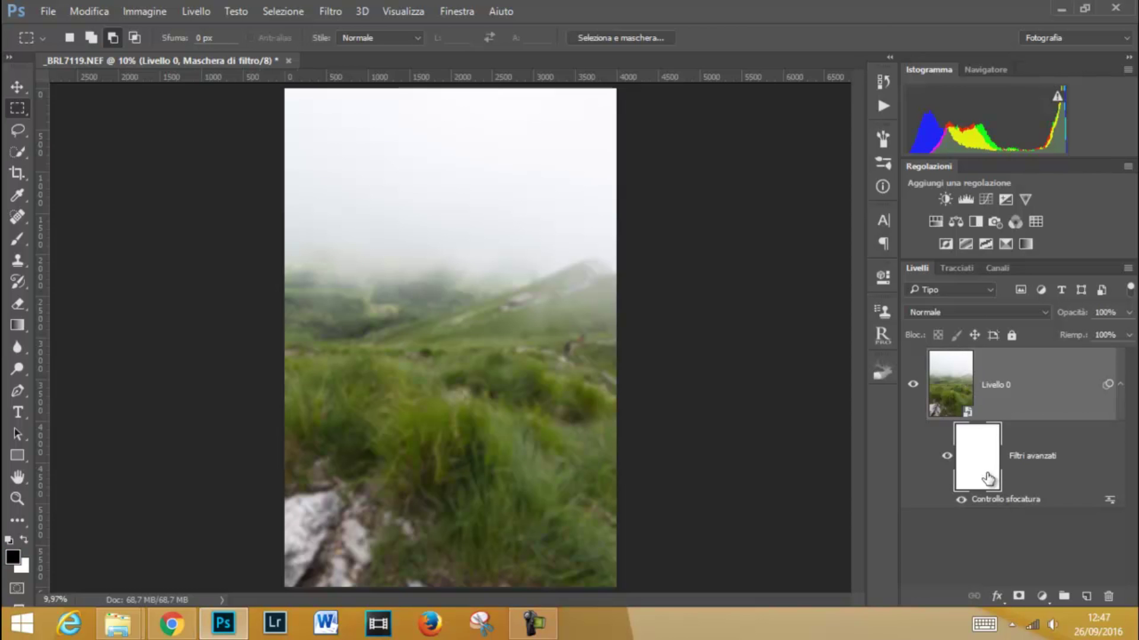
pyautogui.press('b')
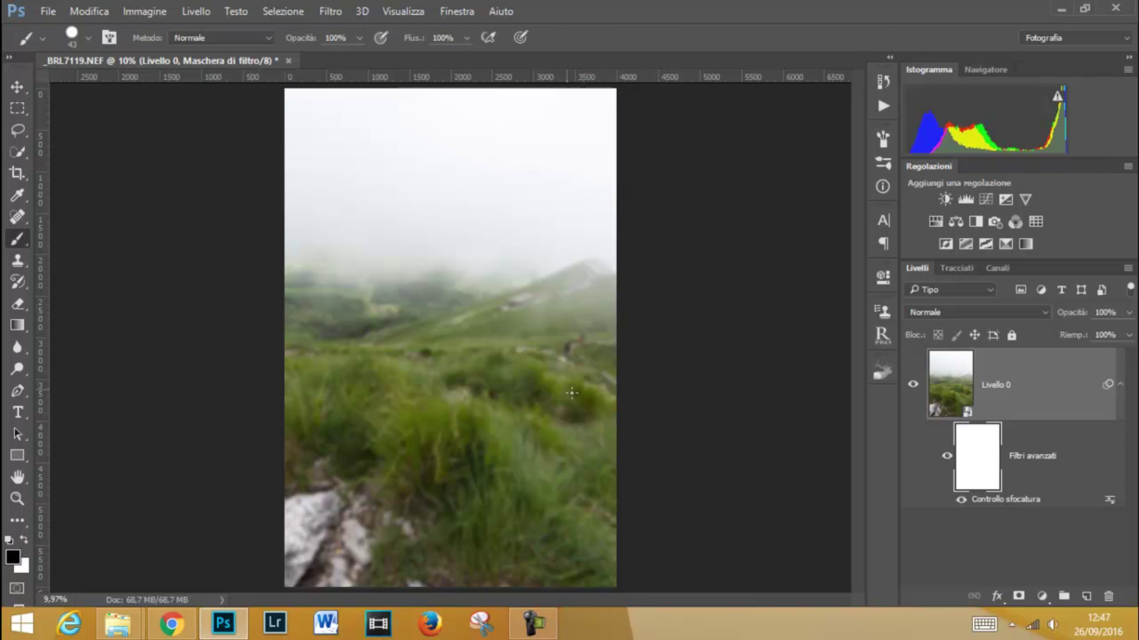
pyautogui.keyDown('alt'); pyautogui.rightClick(507, 366); pyautogui.keyUp('alt')
pyautogui.rightClick(519, 366)
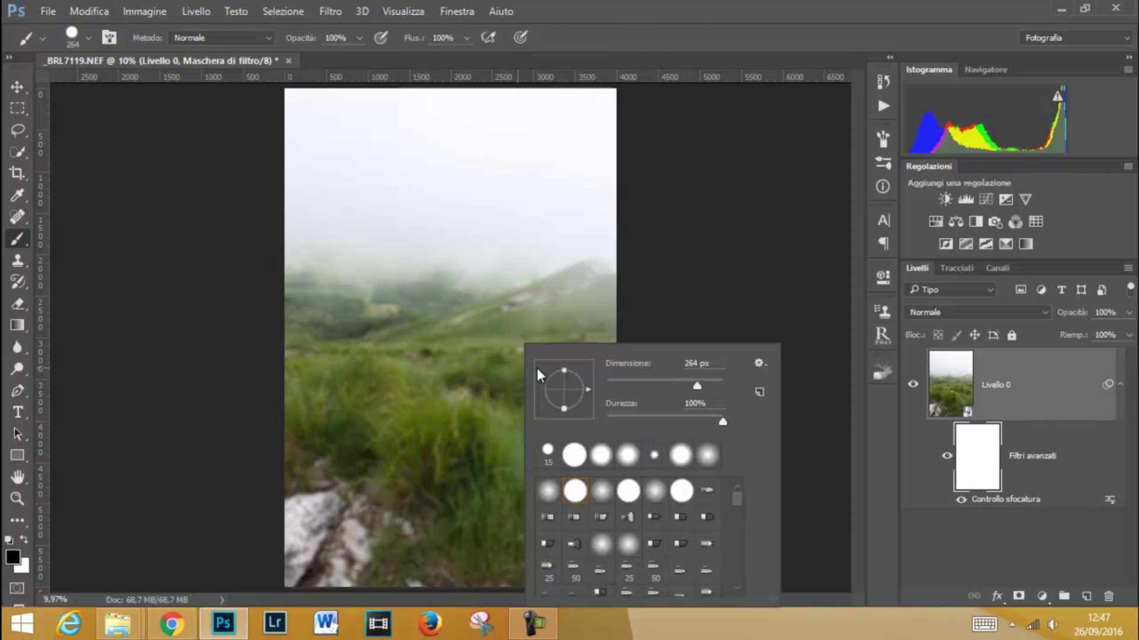
pyautogui.click(645, 318)
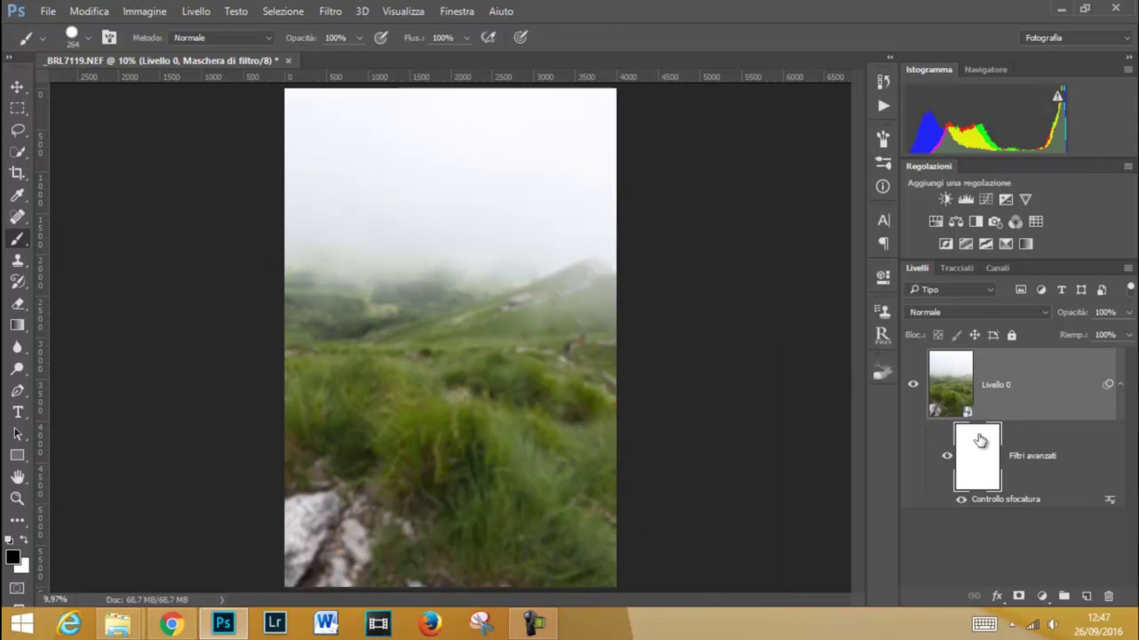
pyautogui.moveTo(388, 236)
pyautogui.mouseDown()
pyautogui.moveTo(361, 330)
pyautogui.moveTo(380, 352)
pyautogui.moveTo(479, 369)
pyautogui.moveTo(441, 395)
pyautogui.moveTo(432, 432)
pyautogui.moveTo(472, 457)
pyautogui.moveTo(503, 505)
pyautogui.mouseUp()
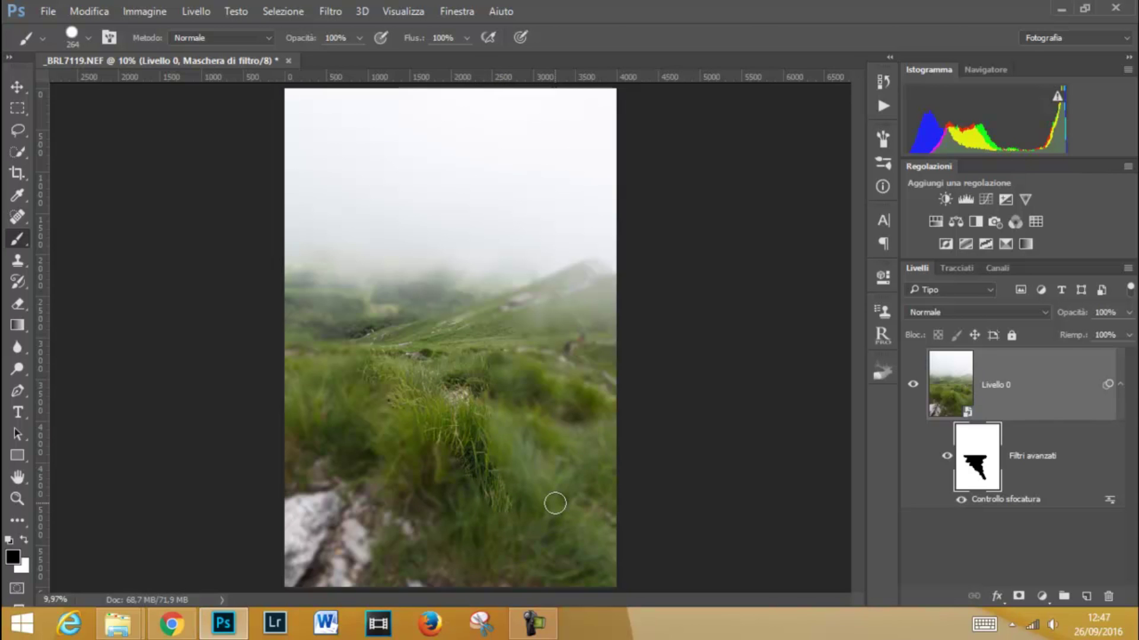
pyautogui.hotkey('ctrl', 'z')
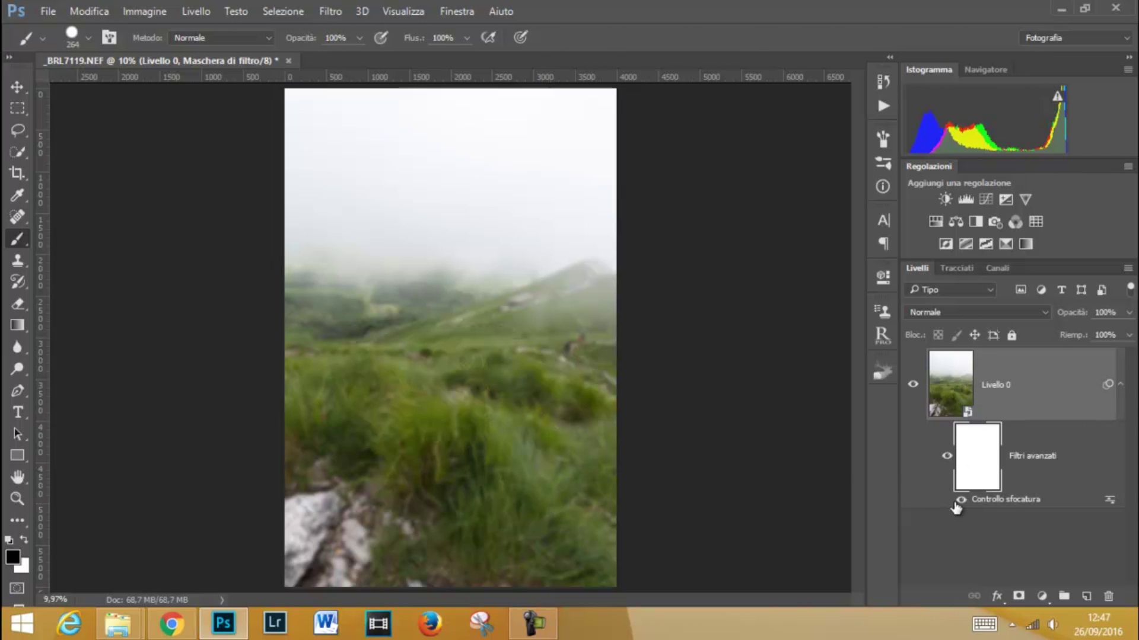
pyautogui.click(960, 501)
pyautogui.click(960, 501)
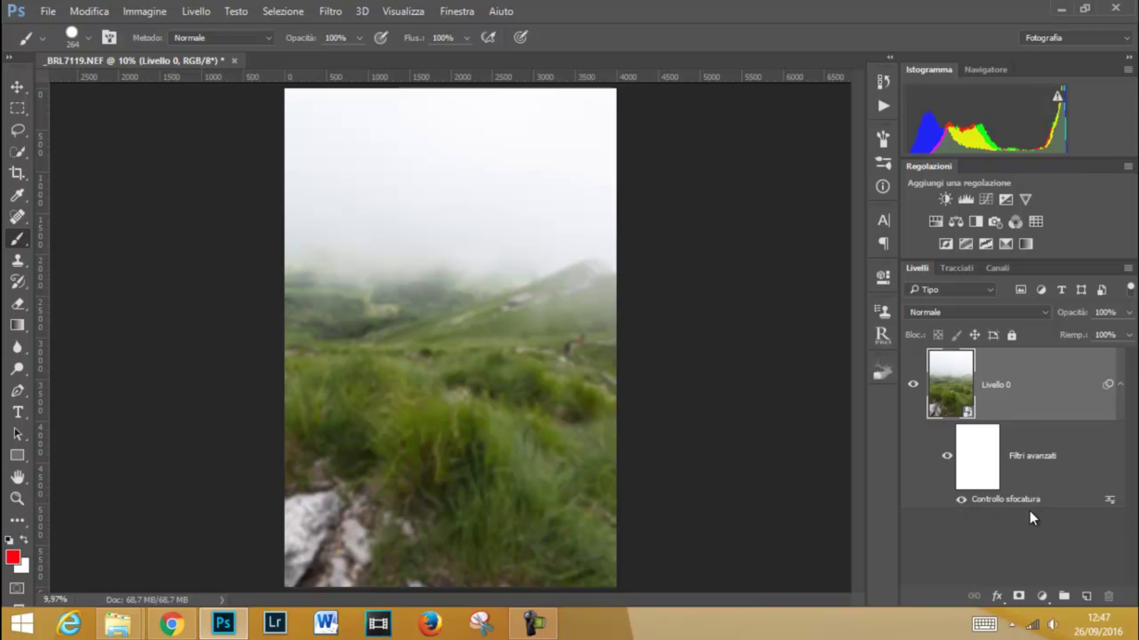
# Reopen the Controllo sfocatura smart filter settings and enter a radius of 10.
pyautogui.doubleClick(1008, 500)
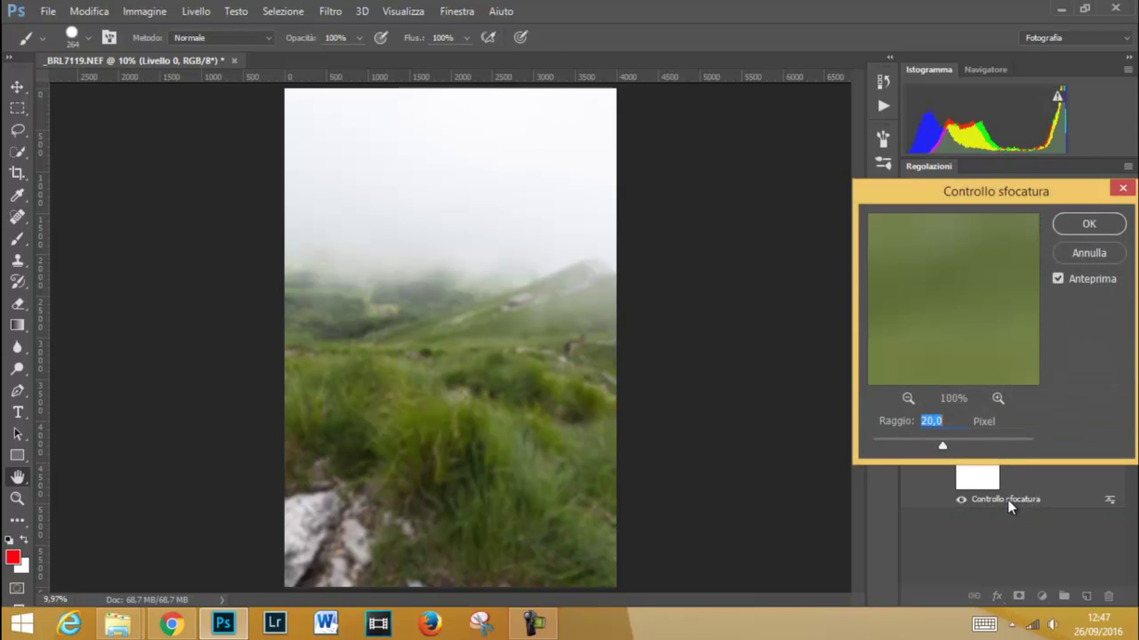
pyautogui.moveTo(998, 189)
pyautogui.mouseDown()
pyautogui.moveTo(765, 138)
pyautogui.moveTo(763, 95)
pyautogui.mouseUp()
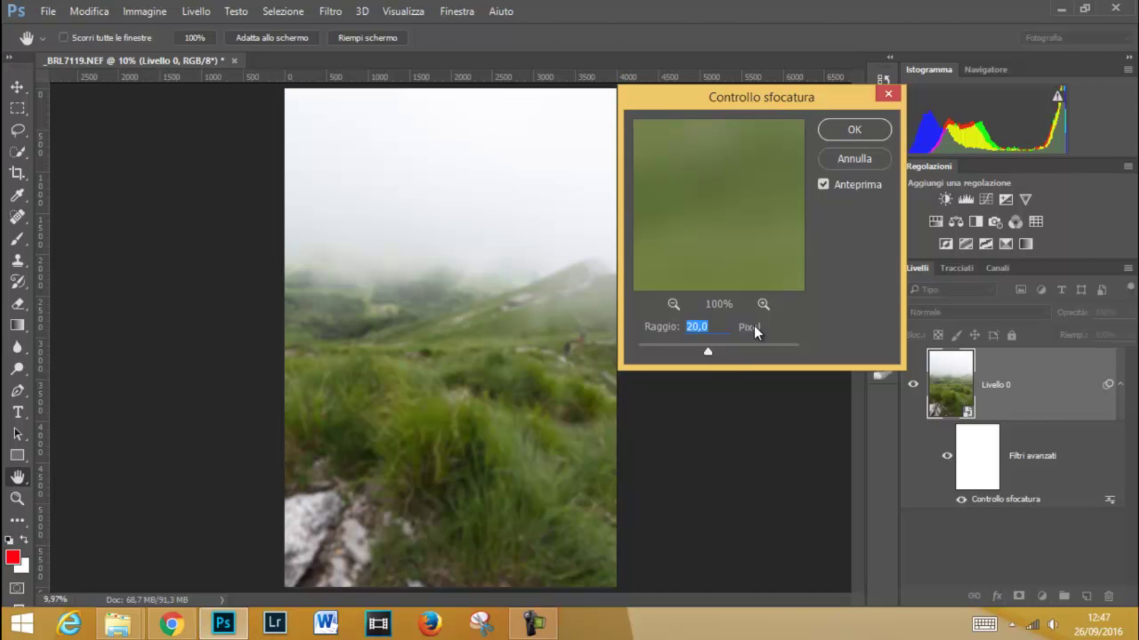
pyautogui.write('10')
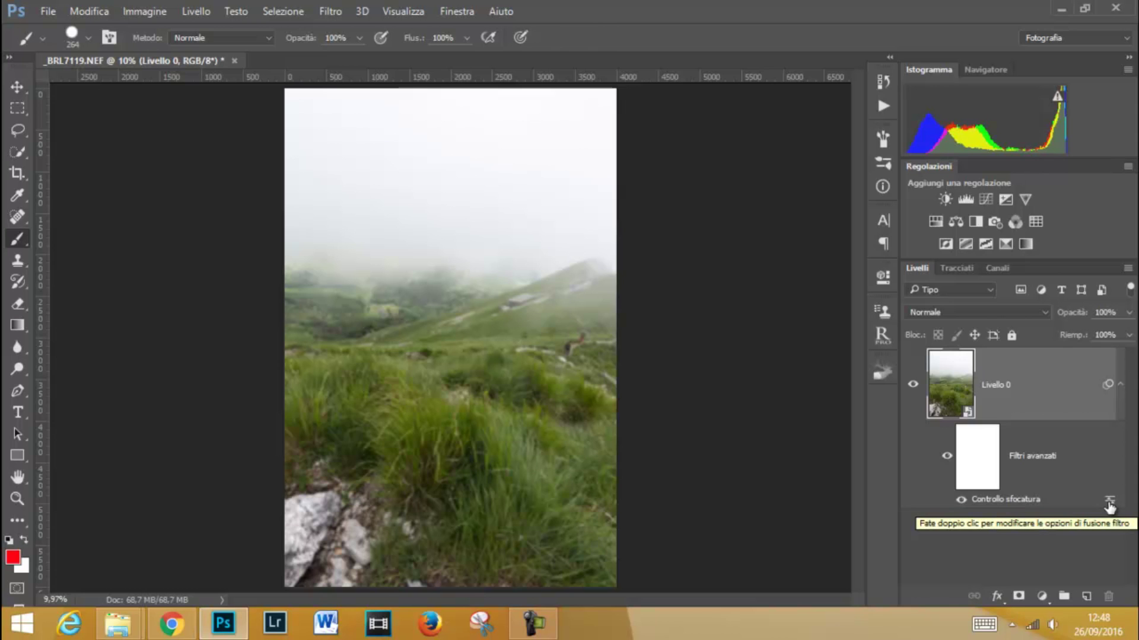
# Set the Controllo sfocatura filter's blending mode to Luce soffusa.
pyautogui.doubleClick(1109, 502)
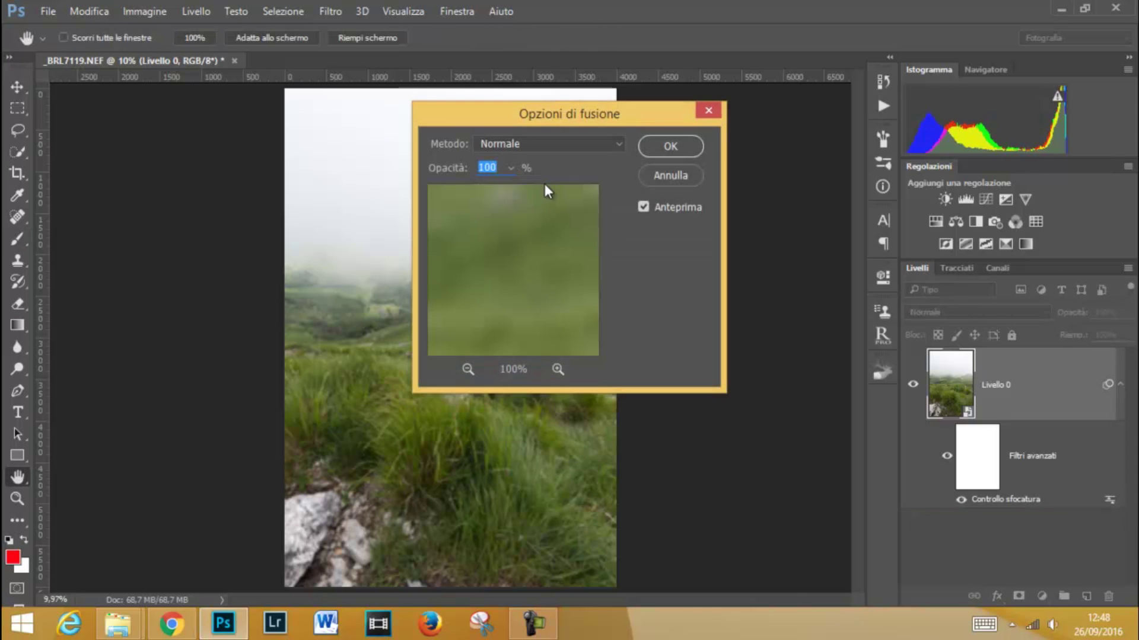
pyautogui.moveTo(553, 116); pyautogui.dragTo(713, 189)
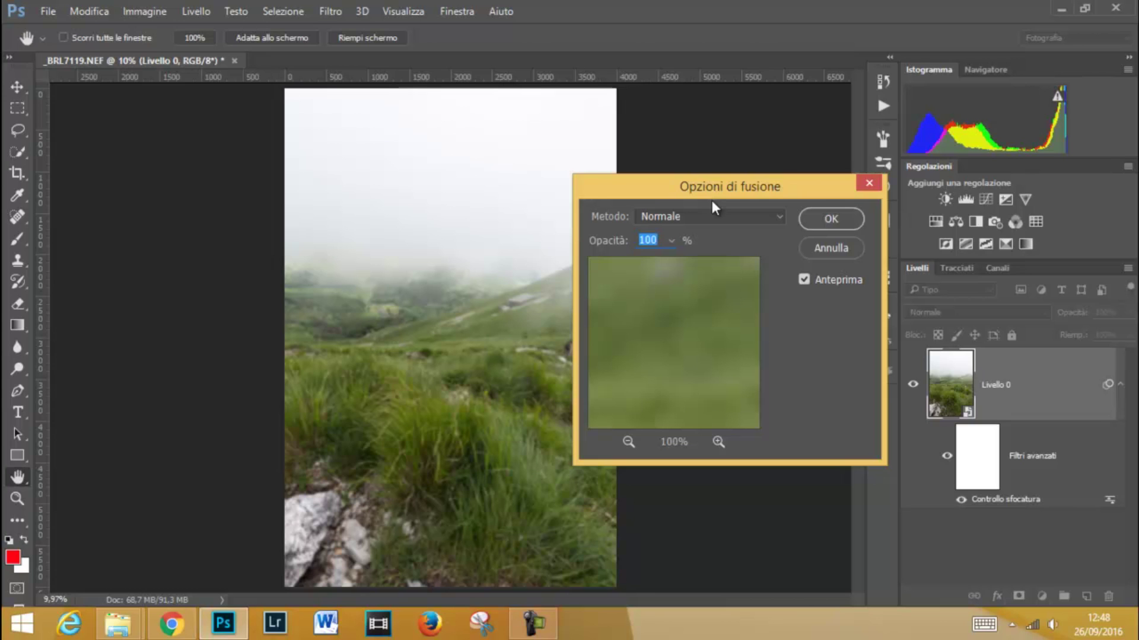
pyautogui.moveTo(698, 201)
pyautogui.mouseDown()
pyautogui.moveTo(779, 192)
pyautogui.moveTo(762, 173)
pyautogui.mouseUp()
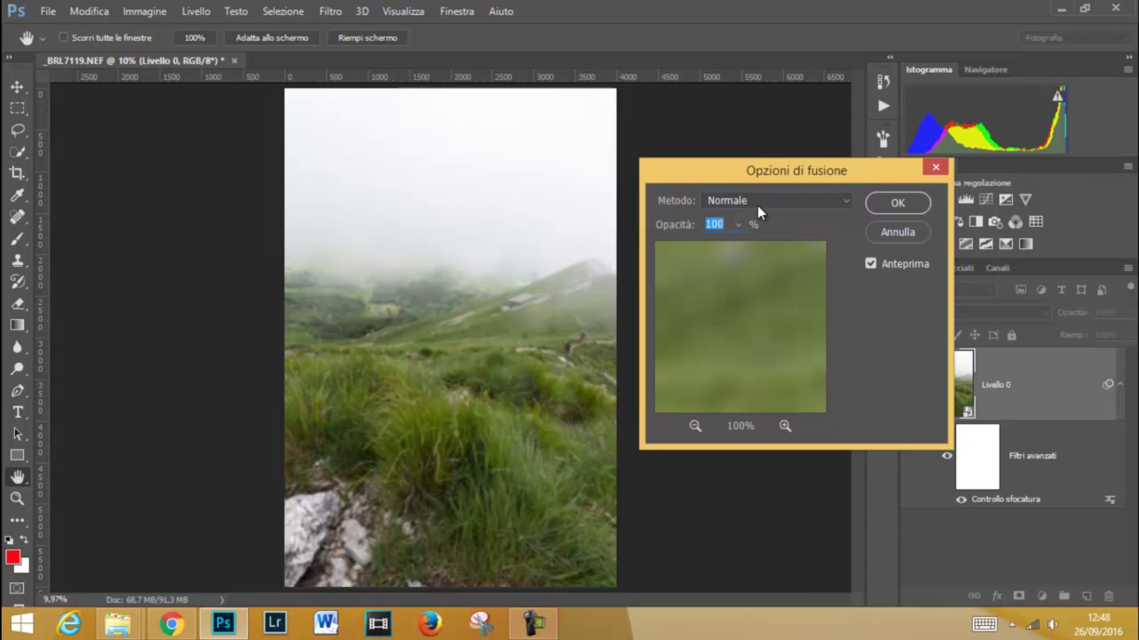
pyautogui.click(756, 202)
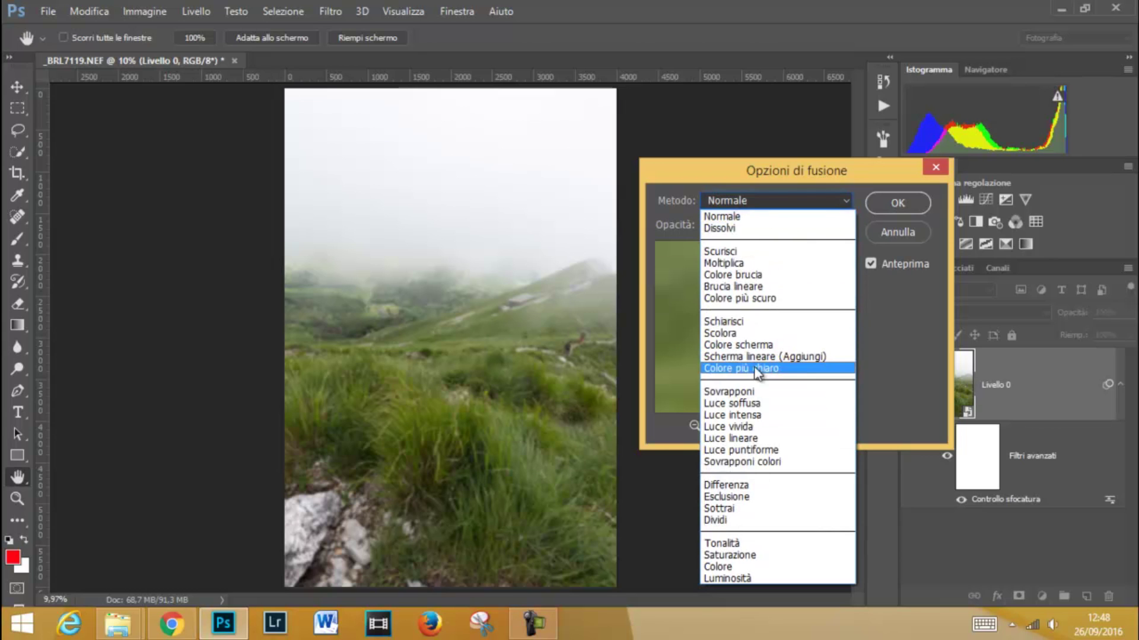
pyautogui.click(763, 405)
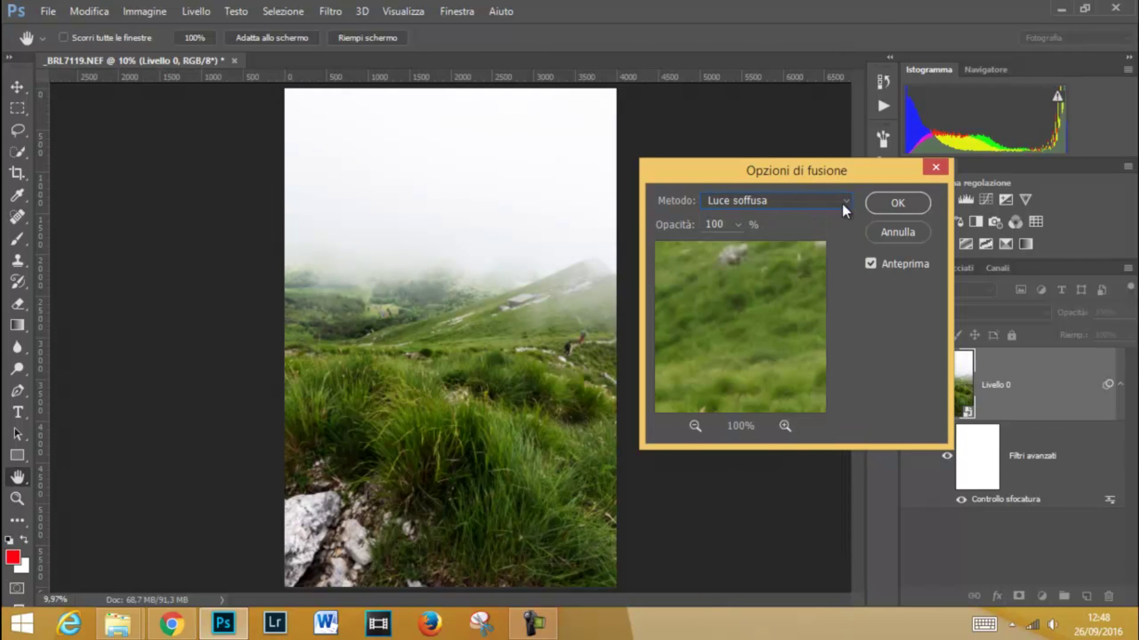
pyautogui.click(890, 203)
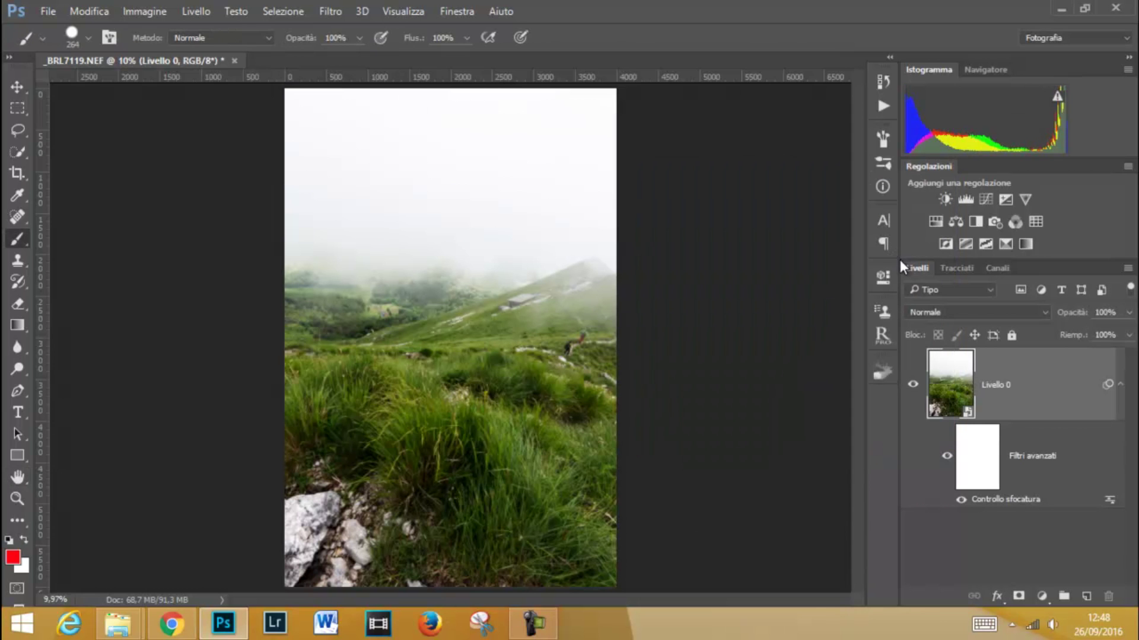
pyautogui.click(960, 500)
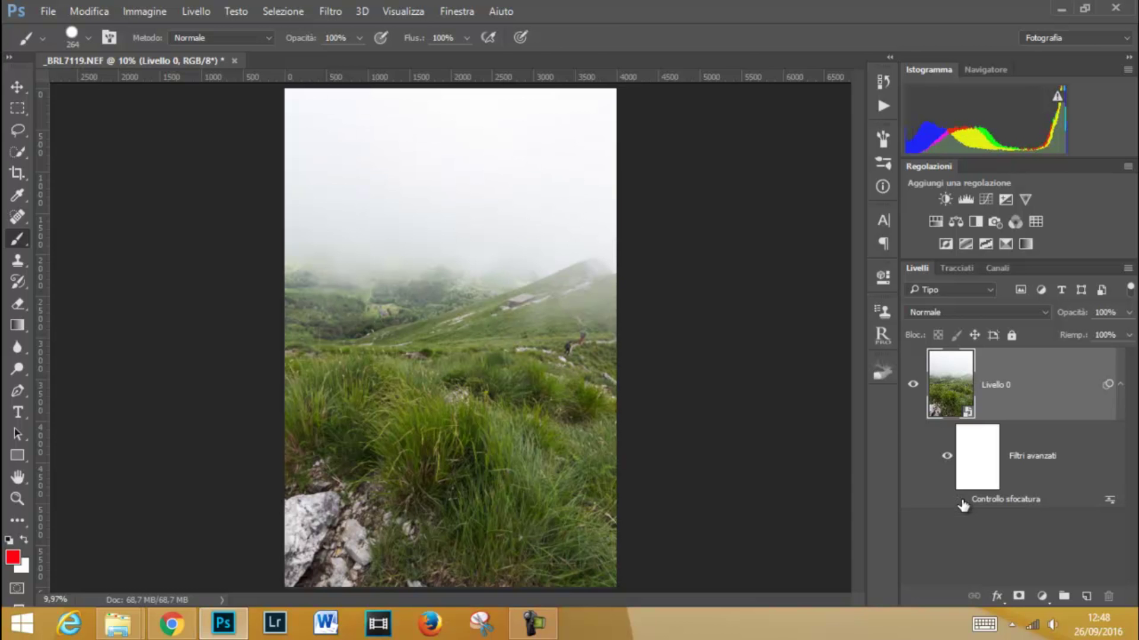
pyautogui.click(961, 501)
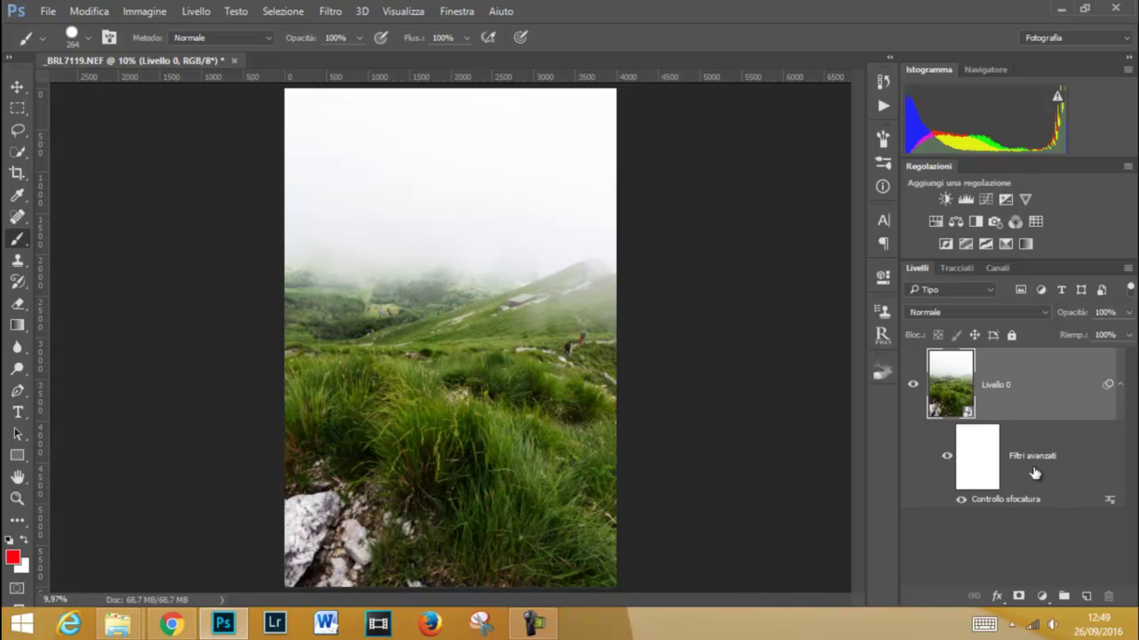
# Add a Maschera di contrasto smart filter with amount 262%, radius 4 and threshold 5.
pyautogui.click(329, 13)
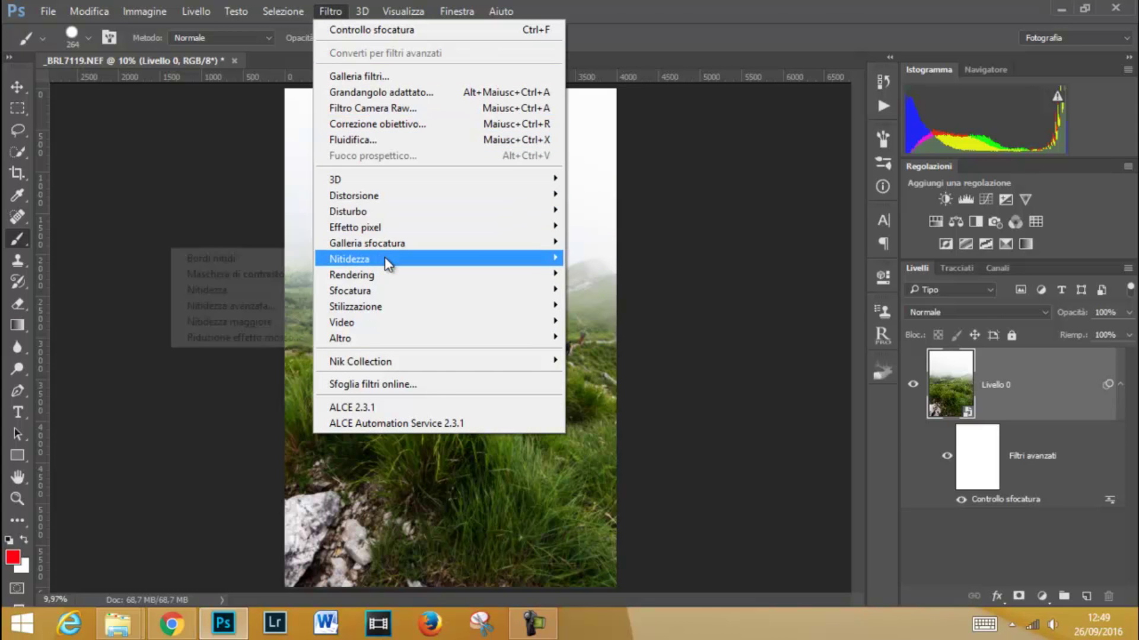
pyautogui.moveTo(349, 259)
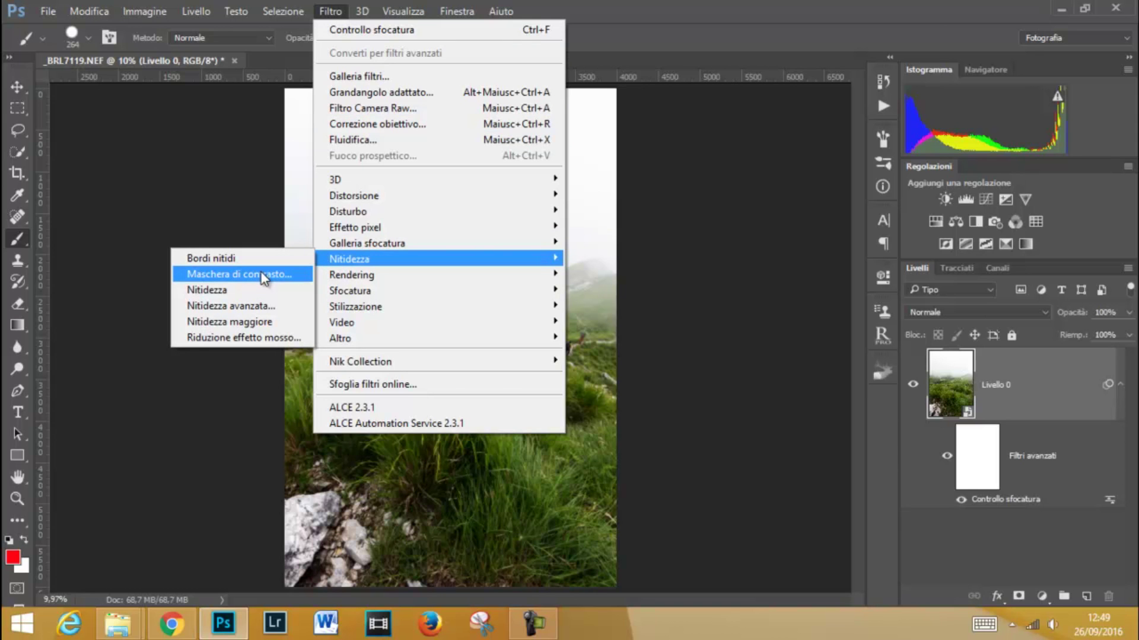
pyautogui.click(263, 277)
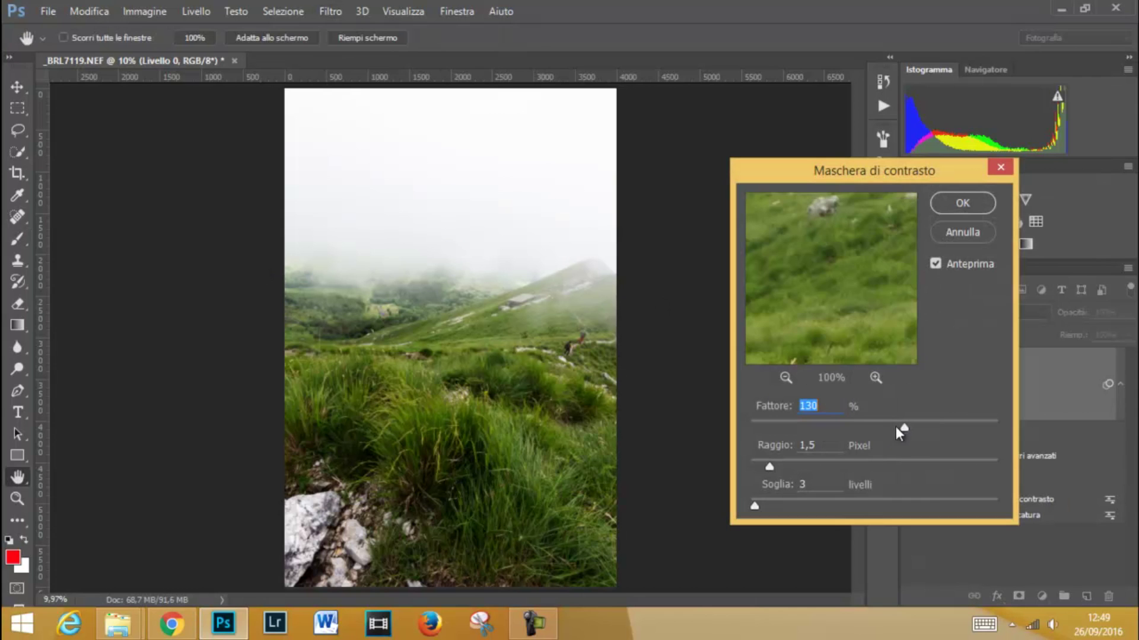
pyautogui.moveTo(904, 427); pyautogui.dragTo(969, 428)
pyautogui.moveTo(836, 468); pyautogui.dragTo(801, 469)
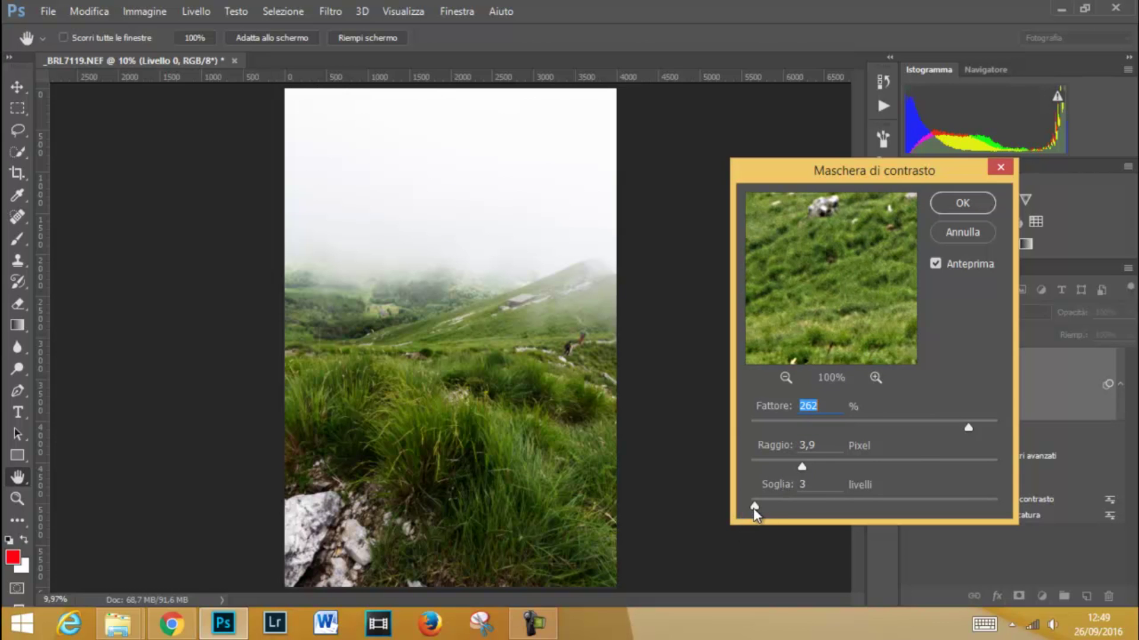
pyautogui.moveTo(755, 507); pyautogui.dragTo(763, 507)
pyautogui.write('5')
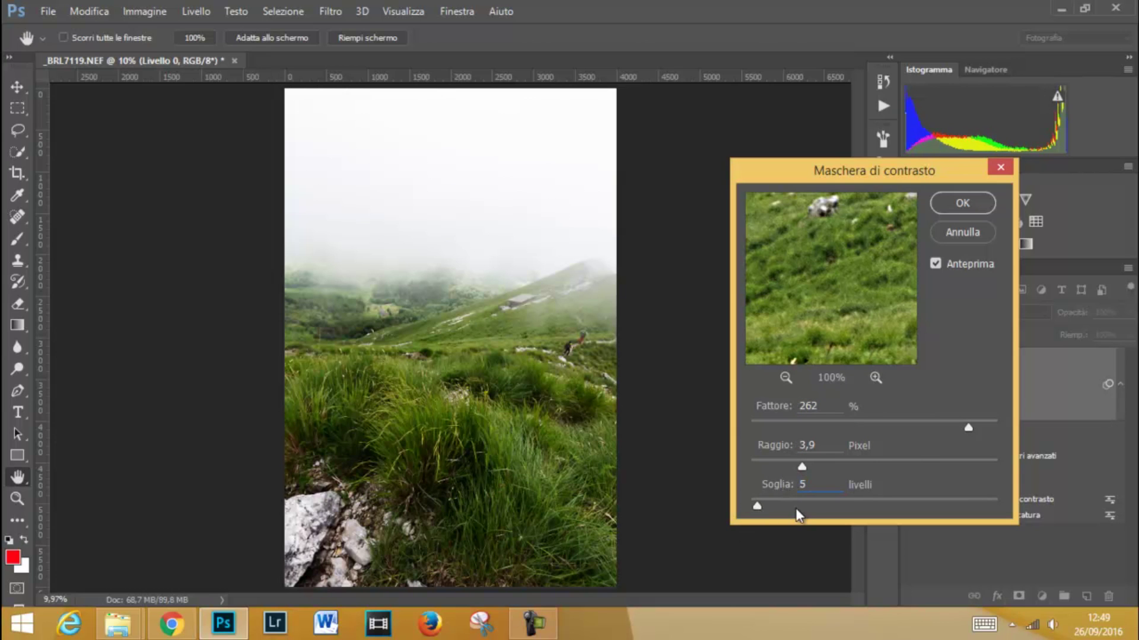
pyautogui.hotkey('shift', 'Tab')
pyautogui.write('4')
pyautogui.click(961, 203)
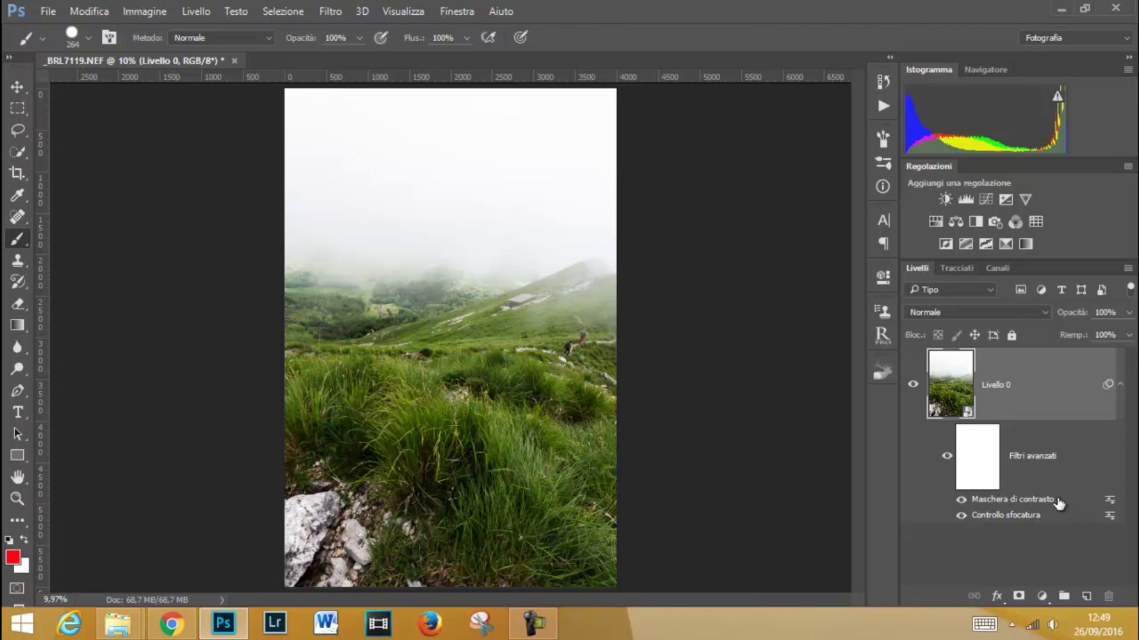
# Set the Maschera di contrasto filter's blending to Luminosità mode with 60% opacity.
pyautogui.doubleClick(1106, 504)
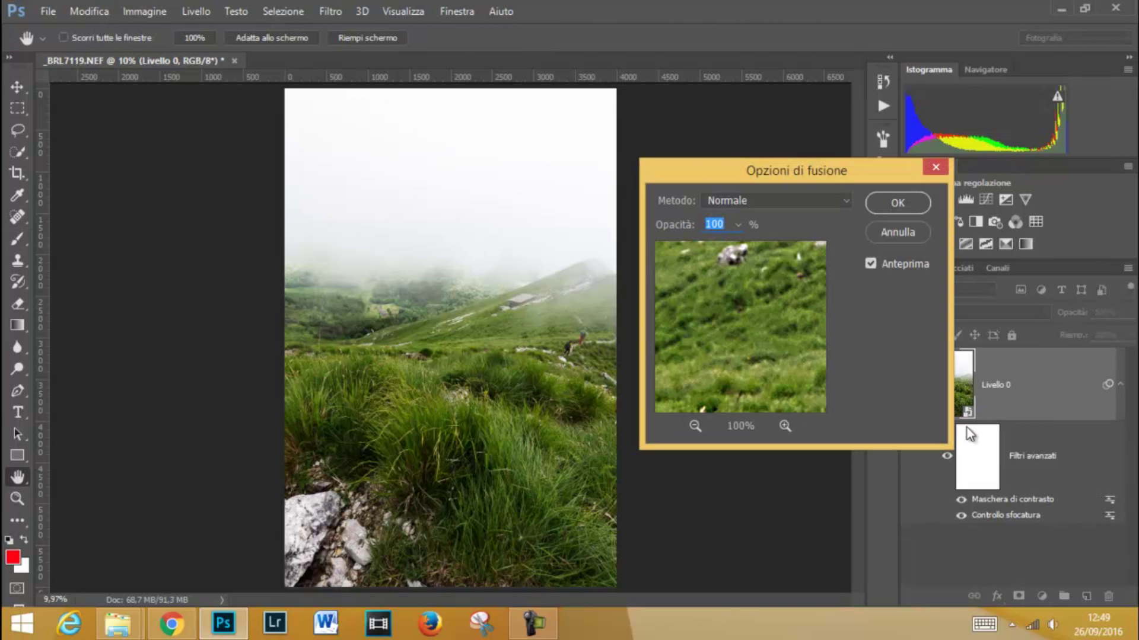
pyautogui.click(742, 203)
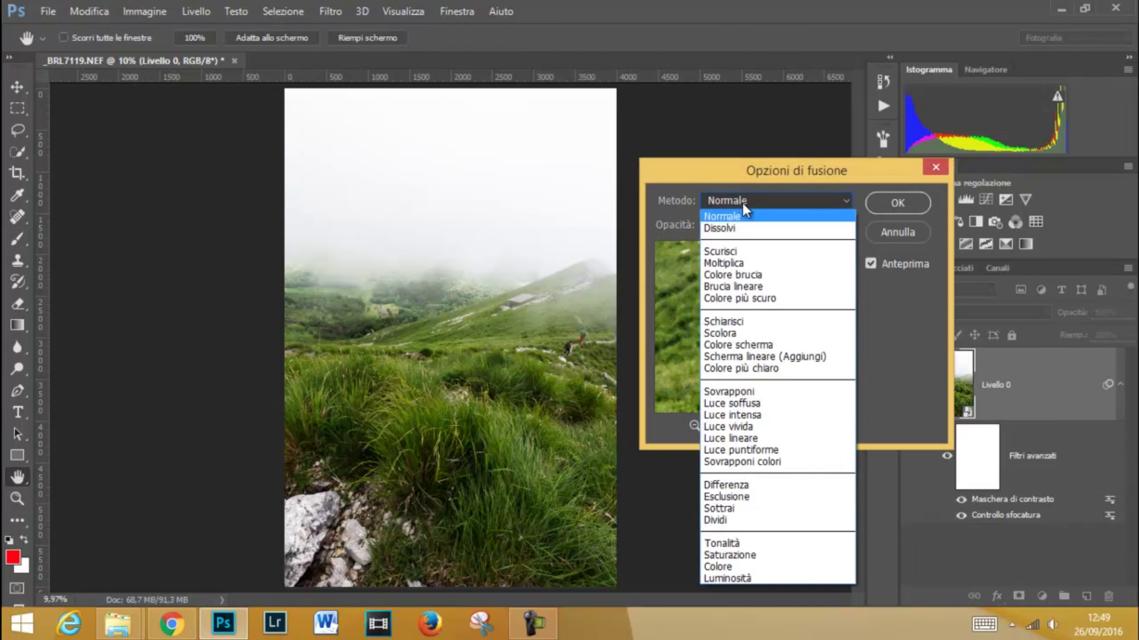
pyautogui.click(723, 578)
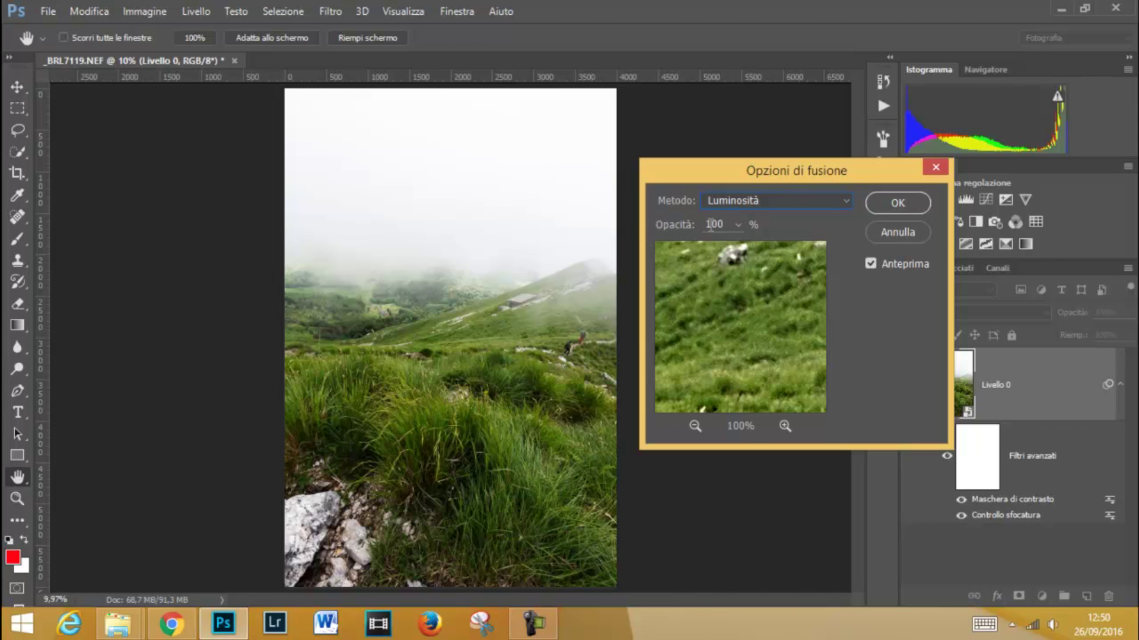
pyautogui.moveTo(724, 224); pyautogui.dragTo(705, 229)
pyautogui.write('60')
pyautogui.click(898, 203)
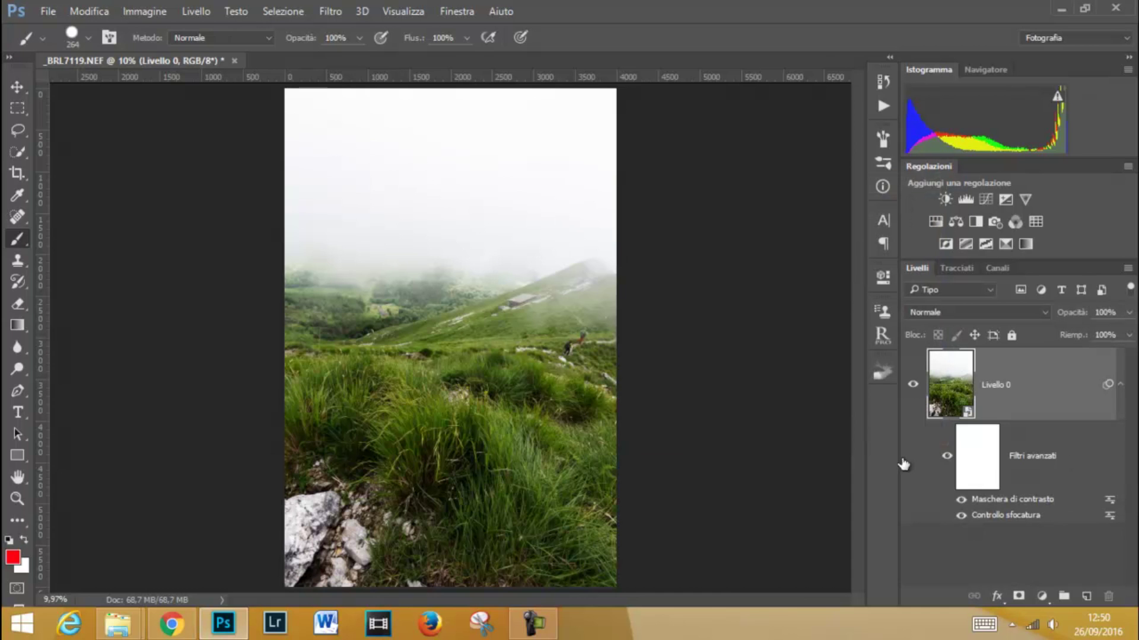
# Add the Trova bordi edge filter from the Stilizzazione group to Livello 0.
pyautogui.click(335, 17)
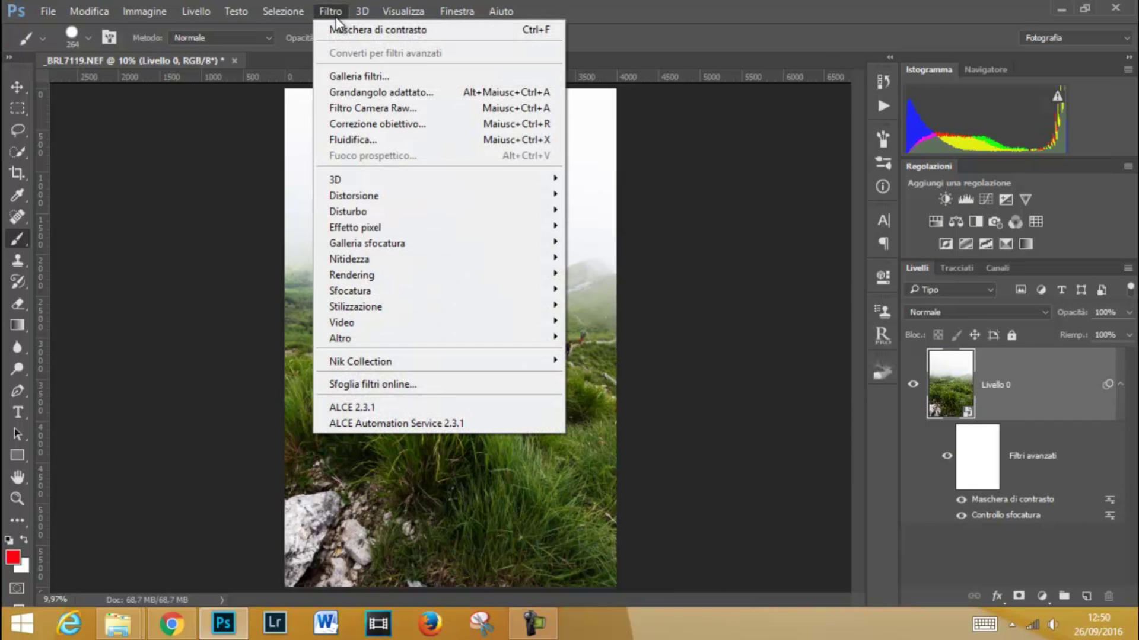
pyautogui.moveTo(355, 306)
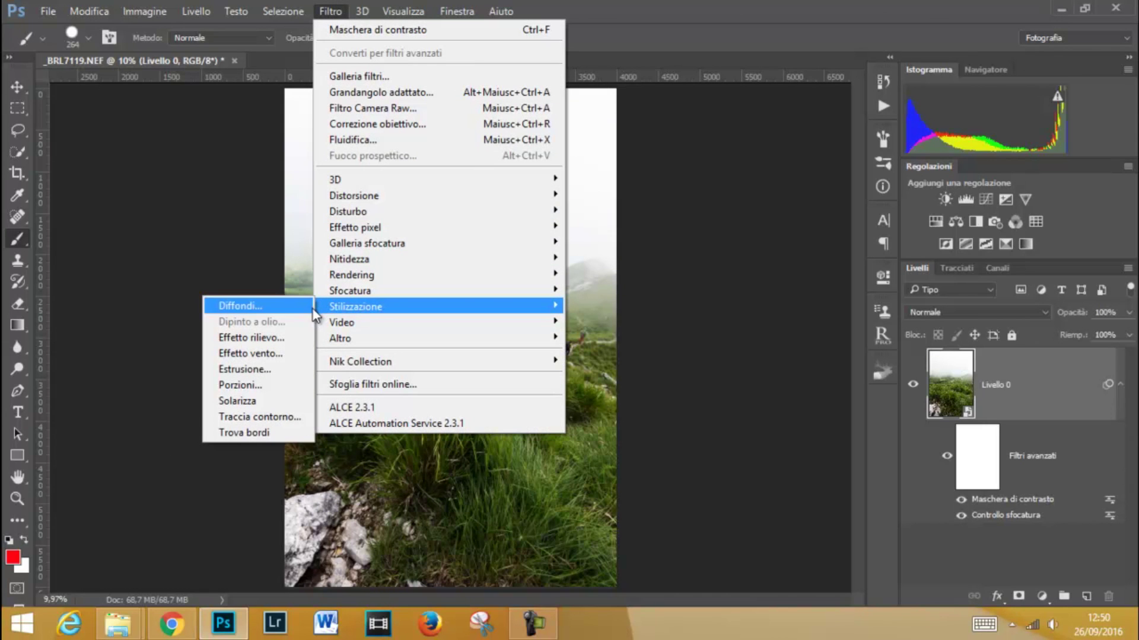
pyautogui.click(282, 434)
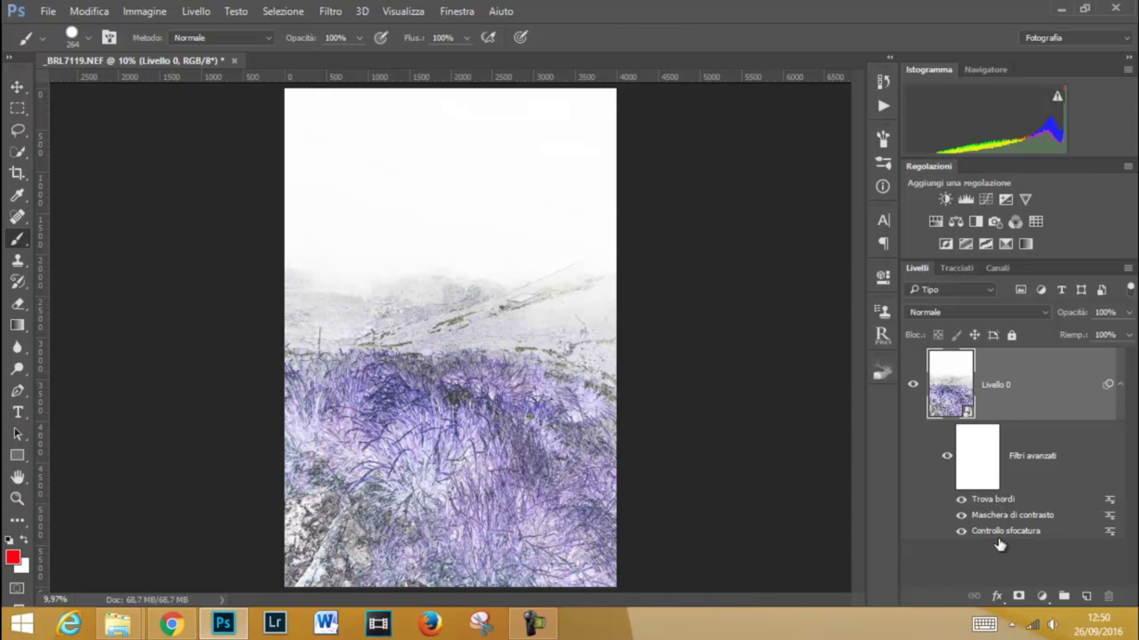
# Blend Trova bordi in Luce soffusa at 50% opacity, after briefly trying Moltiplica.
pyautogui.doubleClick(1111, 503)
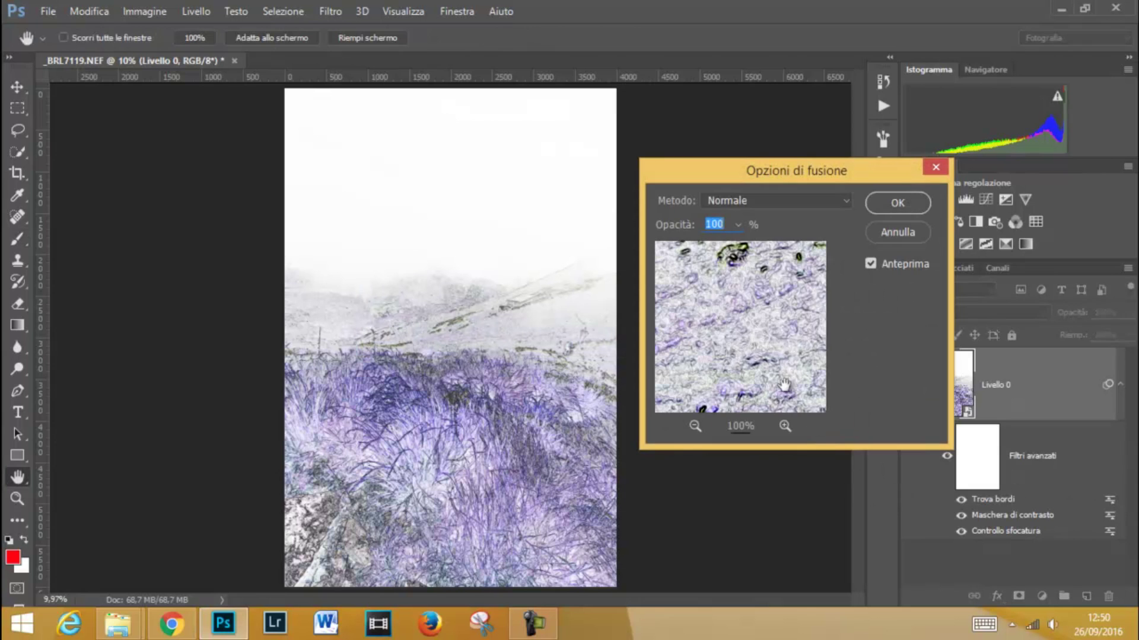
pyautogui.click(727, 211)
pyautogui.click(755, 263)
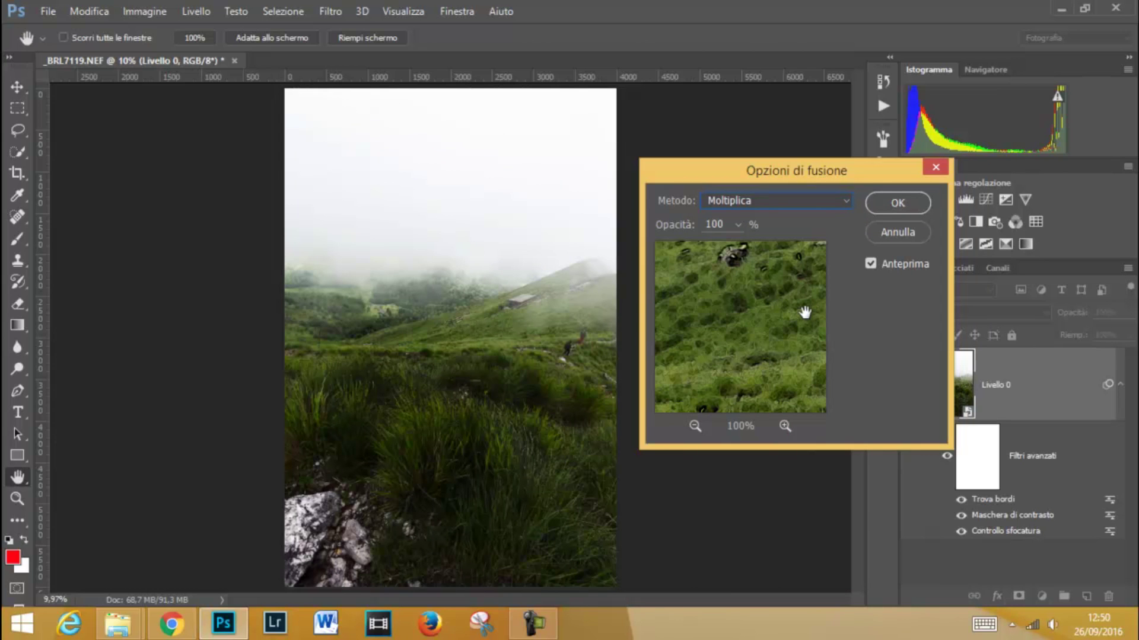
pyautogui.click(766, 192)
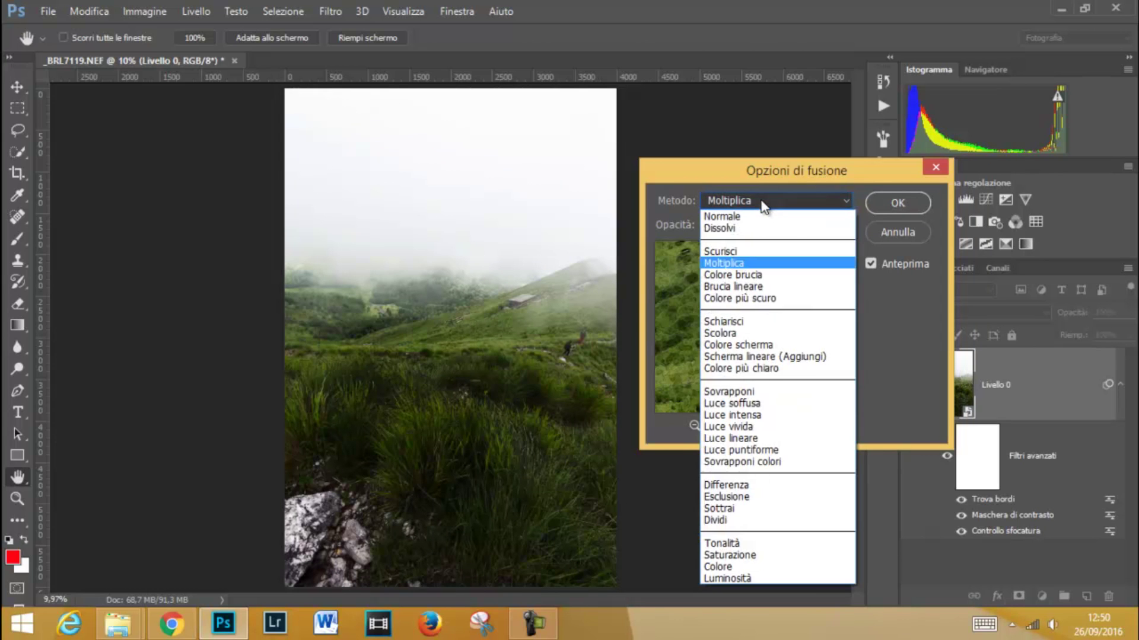
pyautogui.click(753, 405)
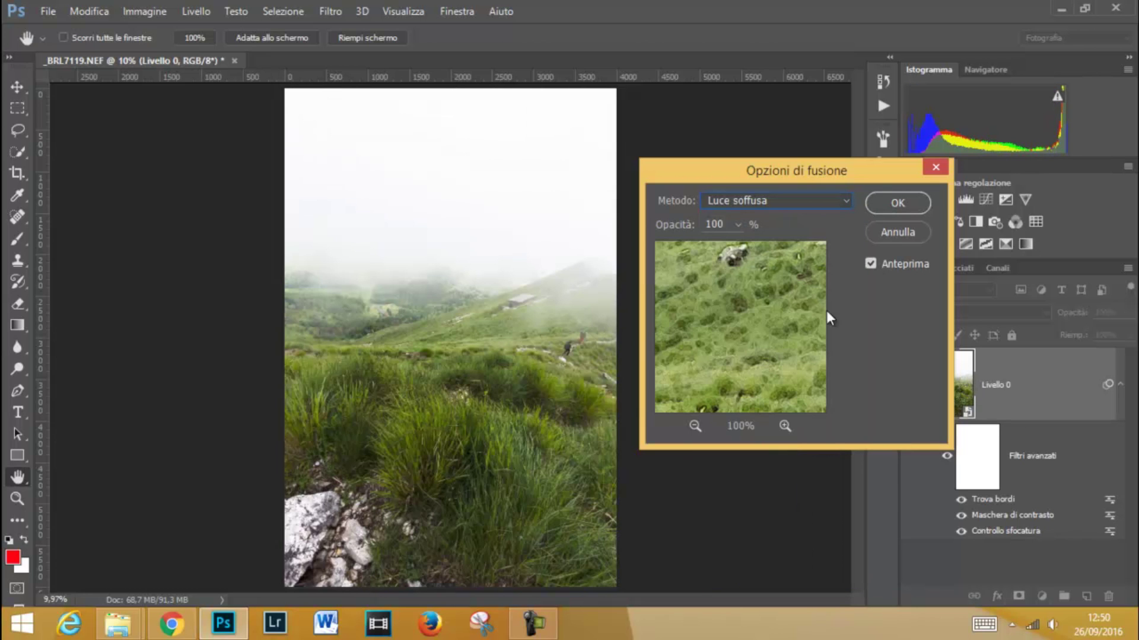
pyautogui.click(871, 263)
pyautogui.click(725, 225)
pyautogui.doubleClick(725, 226)
pyautogui.write('50')
pyautogui.click(906, 206)
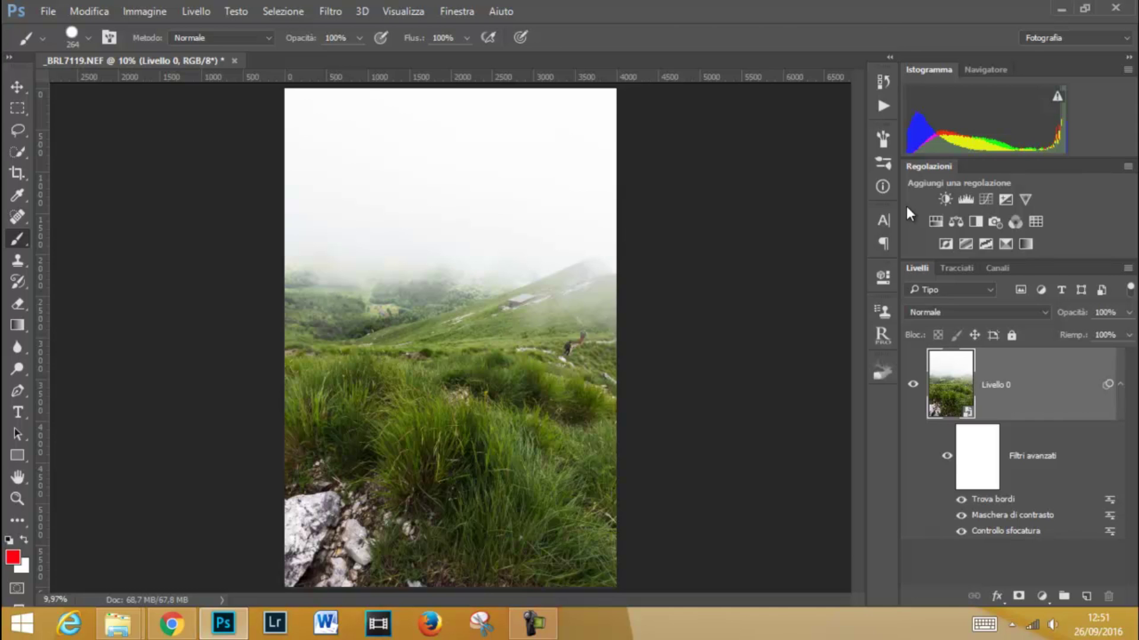
# Toggle the smart filters off and on, then move Controllo sfocatura above Maschera di contrasto.
pyautogui.click(947, 457)
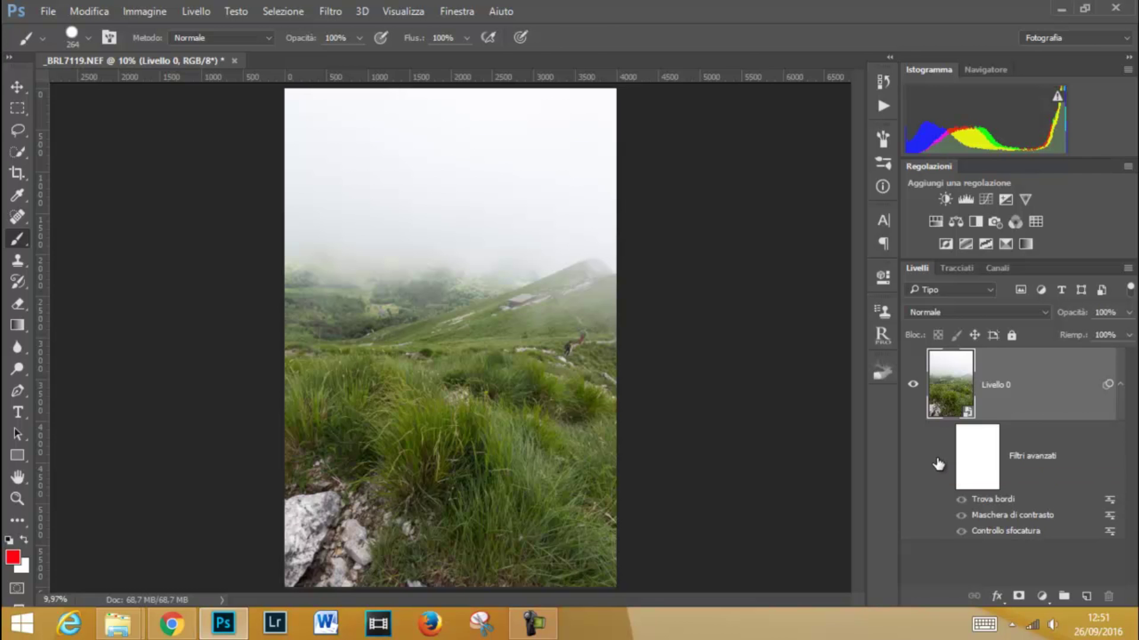
pyautogui.click(946, 458)
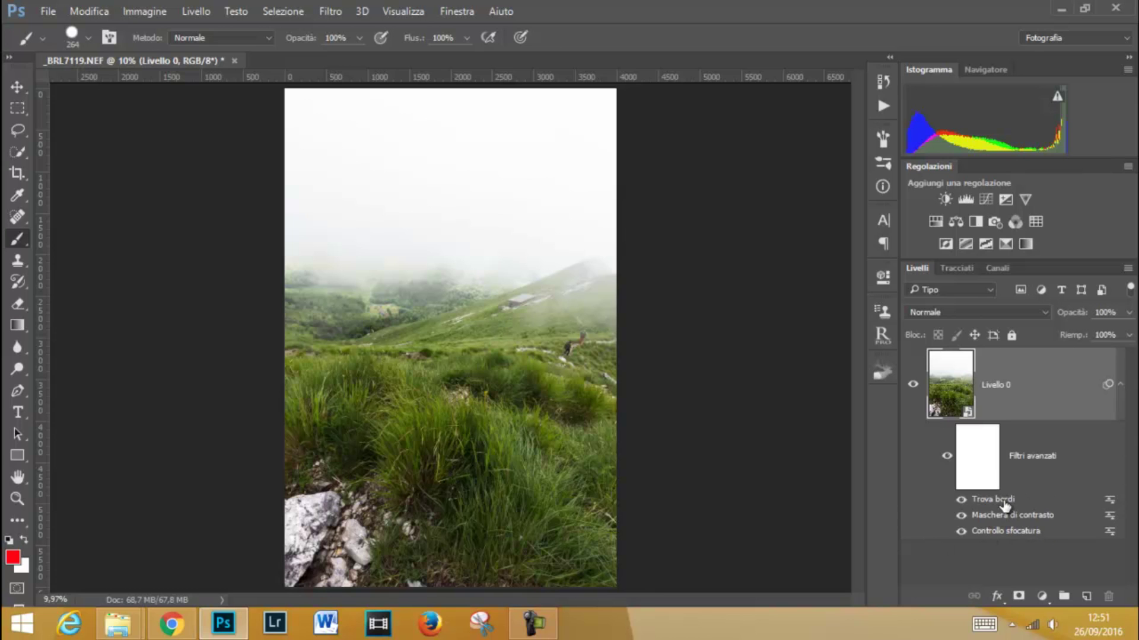
pyautogui.moveTo(1014, 532); pyautogui.dragTo(1012, 500)
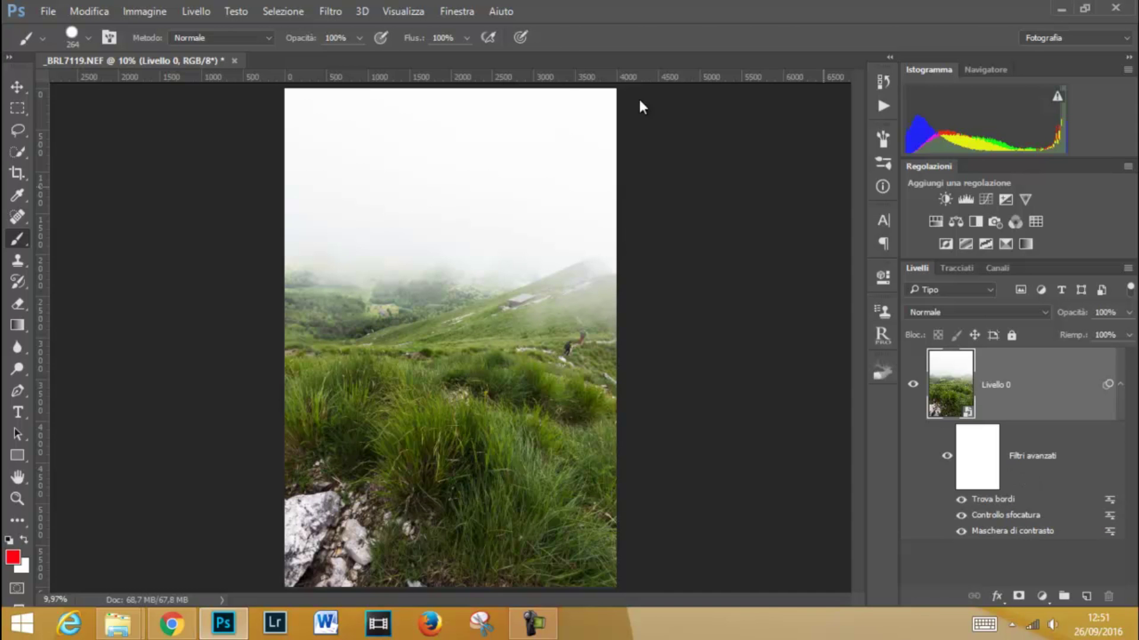
# Add a Camera Raw smart filter with Ombre +88, Contrasto +28 and Chiarezza +45.
pyautogui.click(327, 10)
pyautogui.click(386, 105)
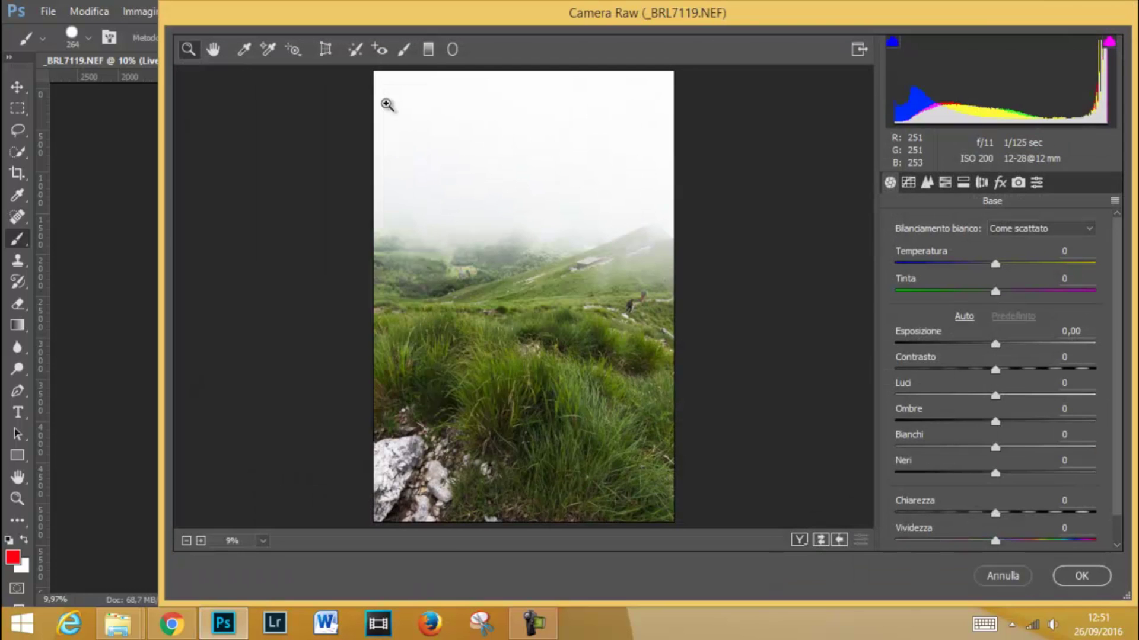
pyautogui.moveTo(995, 421); pyautogui.dragTo(1083, 421)
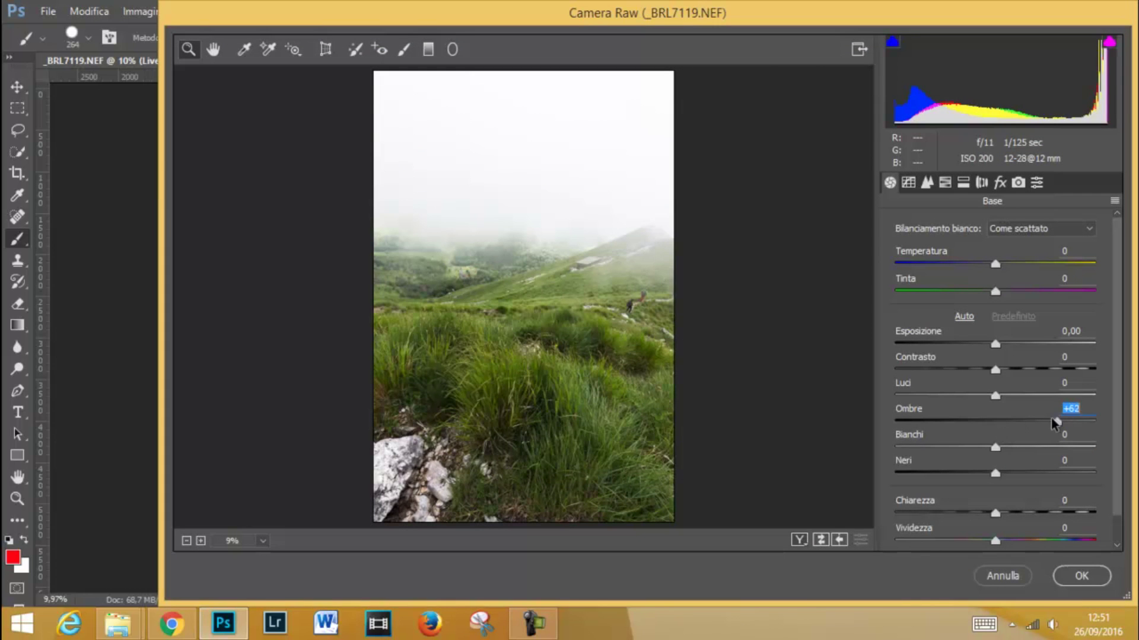
pyautogui.click(1003, 370)
pyautogui.moveTo(1003, 370); pyautogui.dragTo(1023, 370)
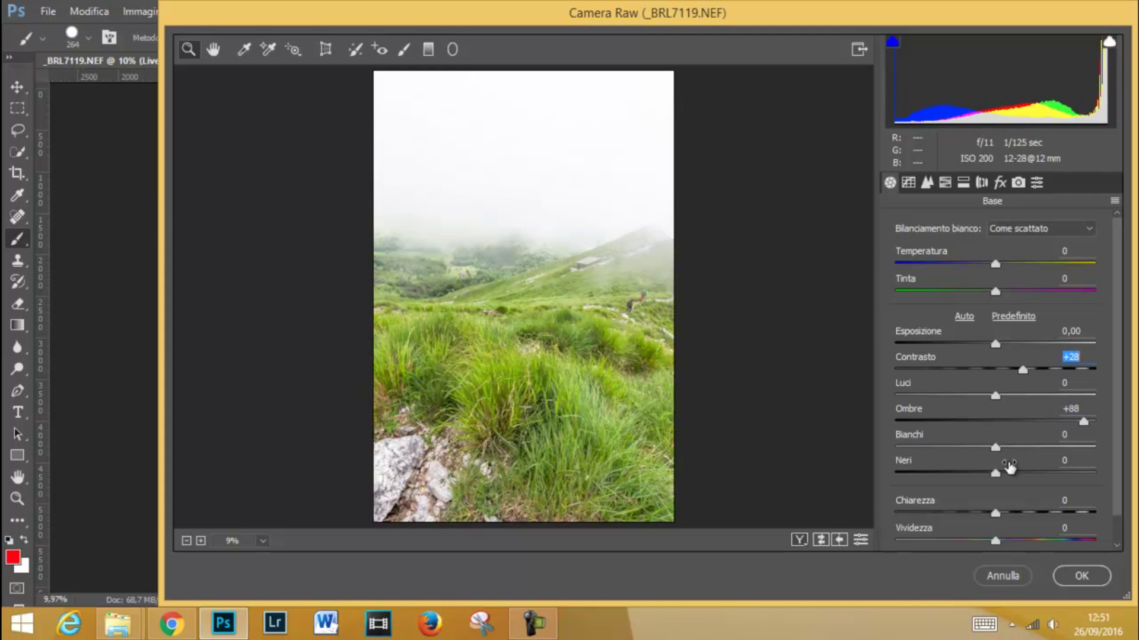
pyautogui.moveTo(995, 513); pyautogui.dragTo(1040, 513)
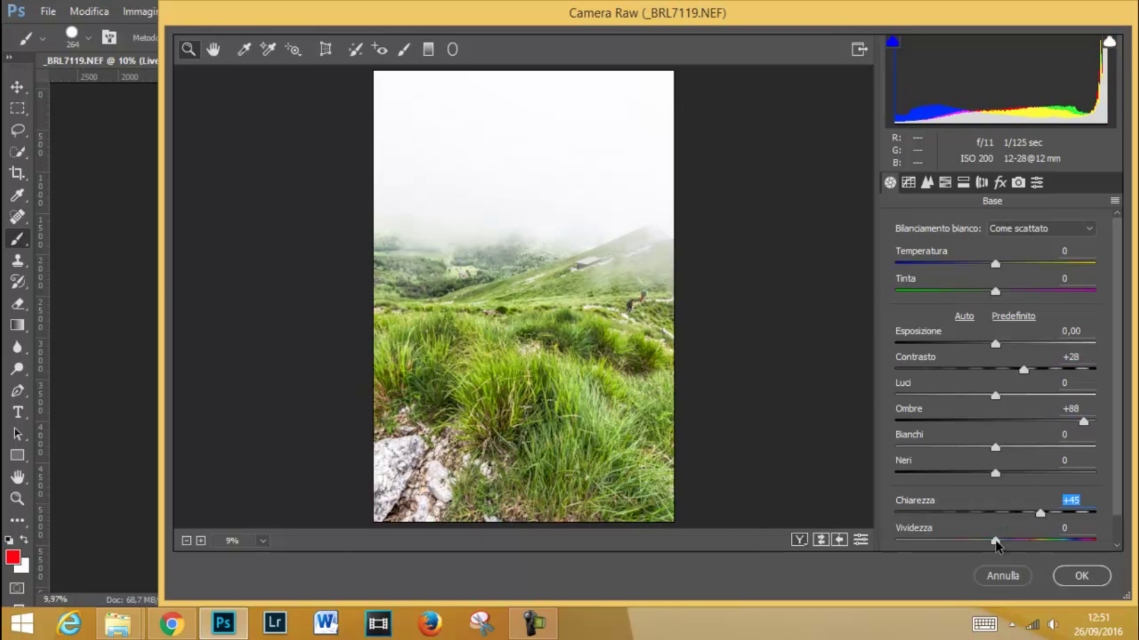
pyautogui.click(1078, 574)
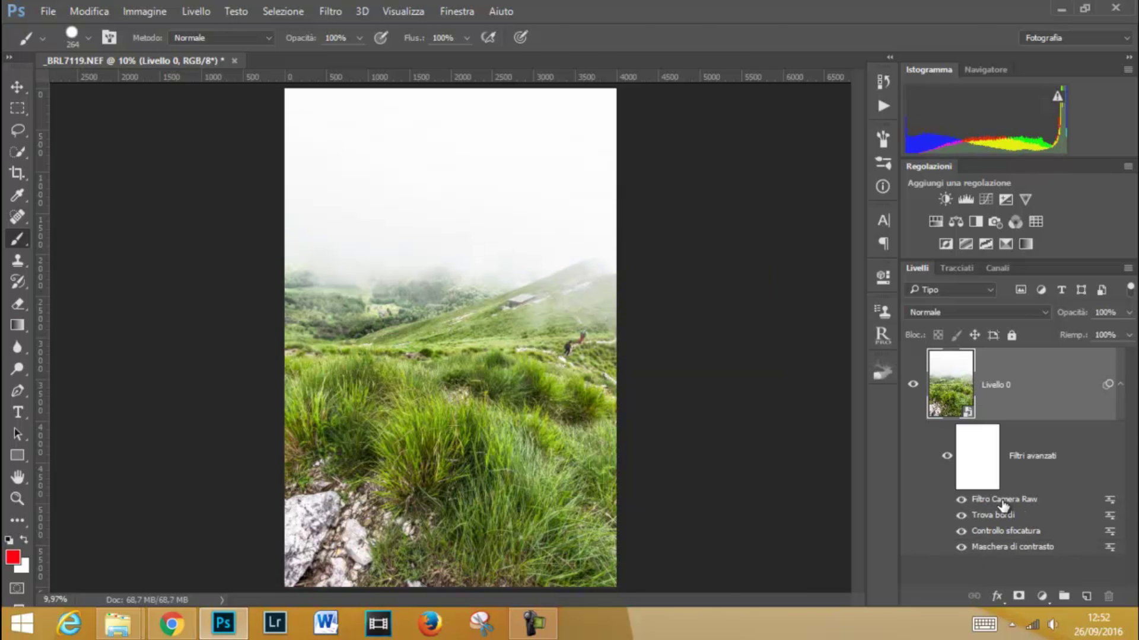
# Drag the Filtro Camera Raw smart filter below Maschera di contrasto in Livello 0's filter stack.
pyautogui.moveTo(1002, 505)
pyautogui.mouseDown()
pyautogui.moveTo(996, 556)
pyautogui.moveTo(986, 558)
pyautogui.mouseUp()
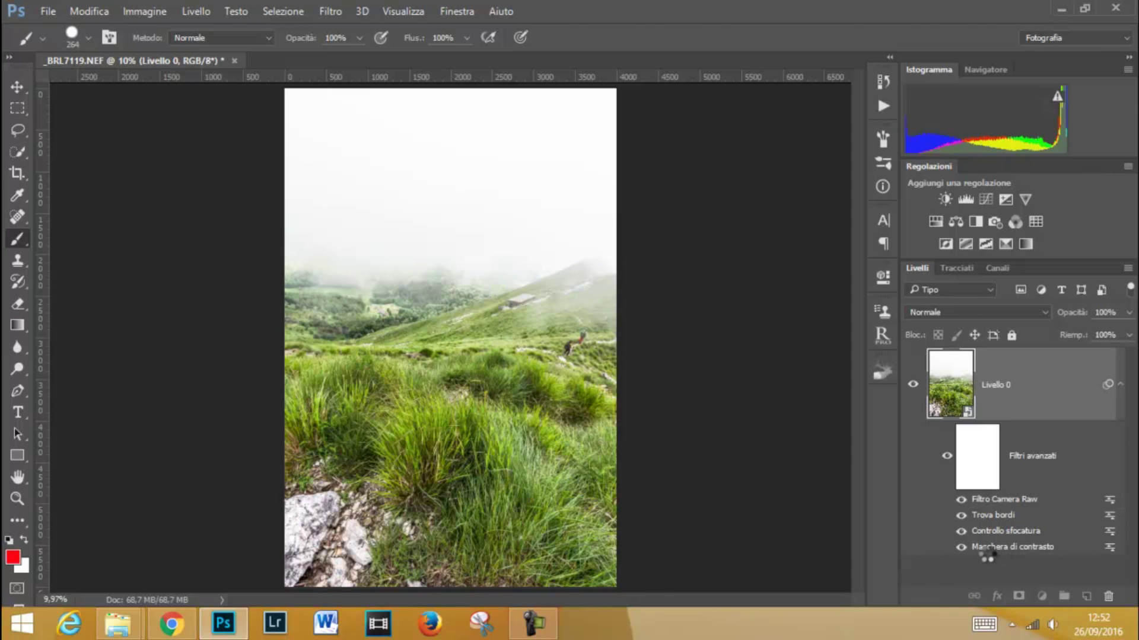